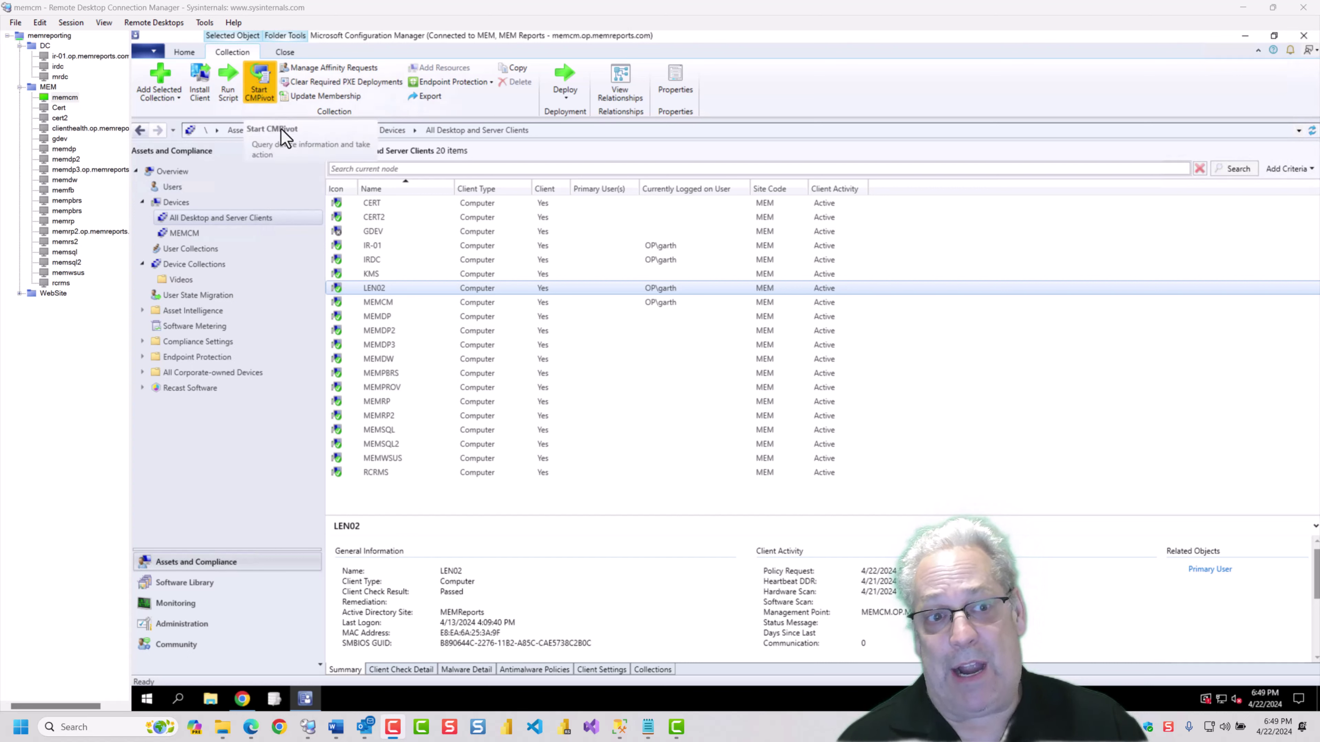
- Start CMPivot on the All Desktop and Server Clients collection and maximize its window
{"action": "right_click", "coordinate": [254, 222]}
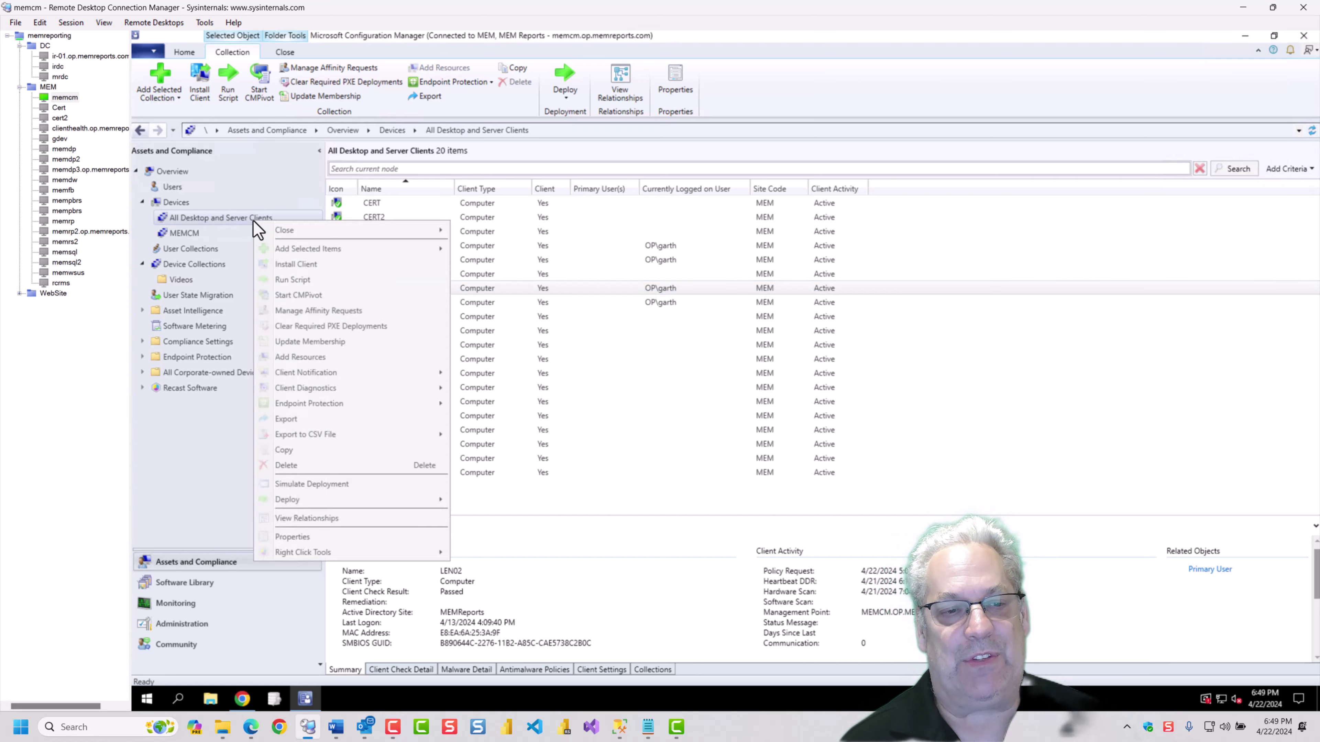
{"action": "left_click", "coordinate": [302, 295]}
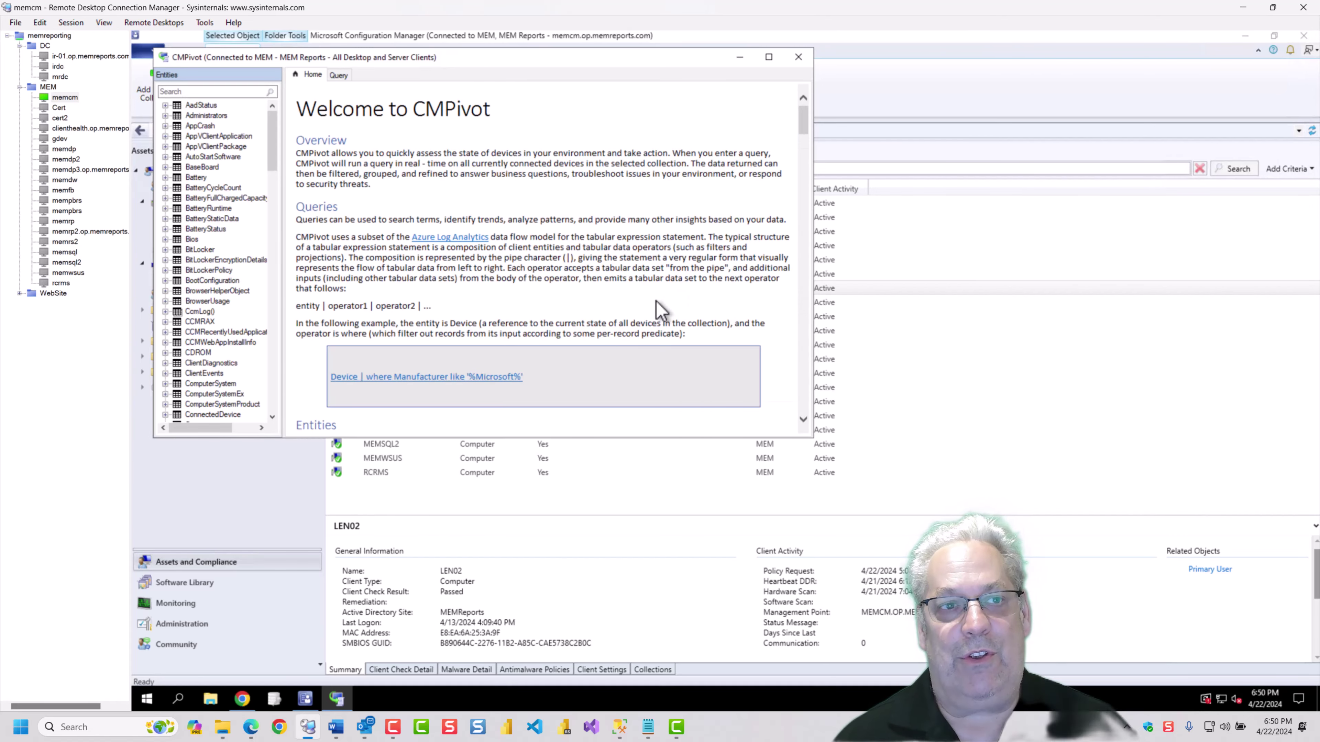
{"action": "left_click", "coordinate": [768, 56]}
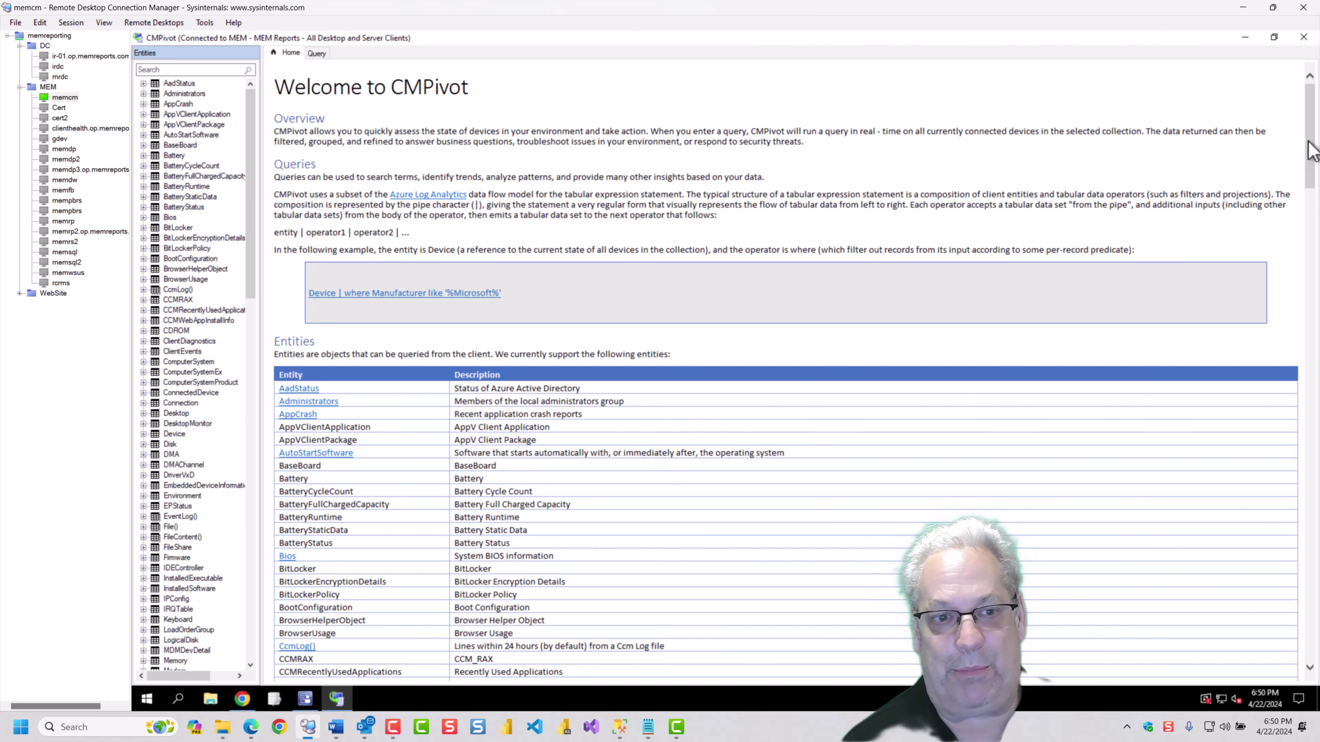
- Scroll through the Home page's entity and operator reference documentation
{"action": "left_click_drag", "start_coordinate": [1312, 151], "coordinate": [1285, 507]}
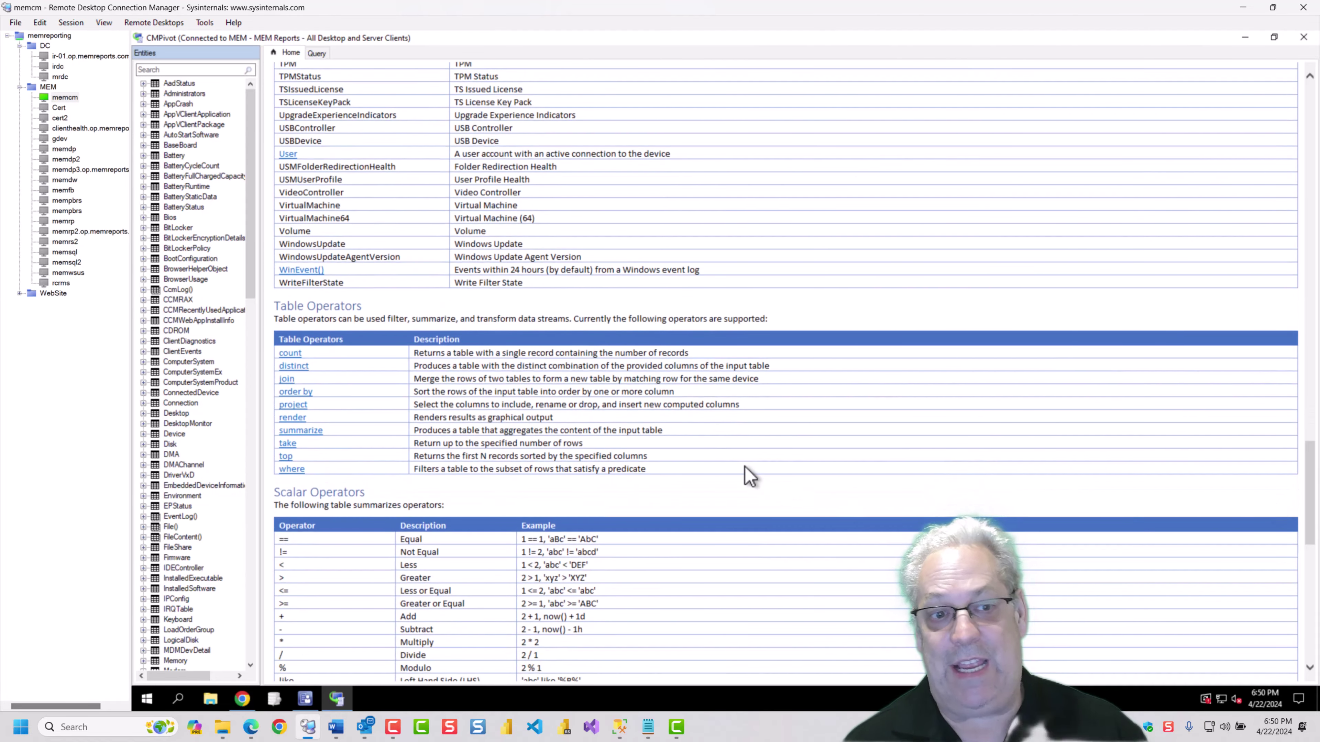
{"action": "scroll", "coordinate": [746, 473], "scroll_direction": "down", "scroll_amount": 8}
{"action": "scroll", "coordinate": [746, 473], "scroll_direction": "up", "scroll_amount": 7}
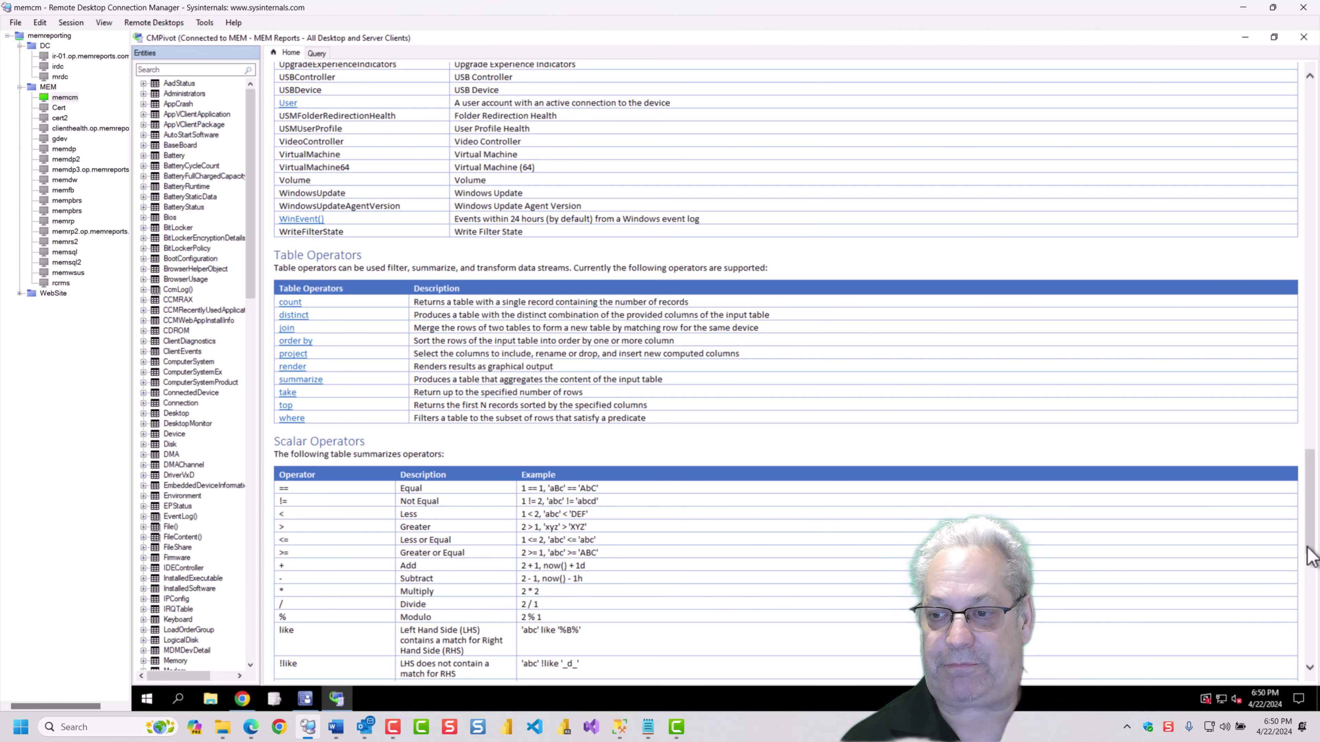
{"action": "left_click_drag", "start_coordinate": [1309, 552], "coordinate": [1173, 147]}
- Paste the InstalledSoftware query into the Query editor and run it, returning 719 entries from 19 clients
{"action": "left_click", "coordinate": [317, 53]}
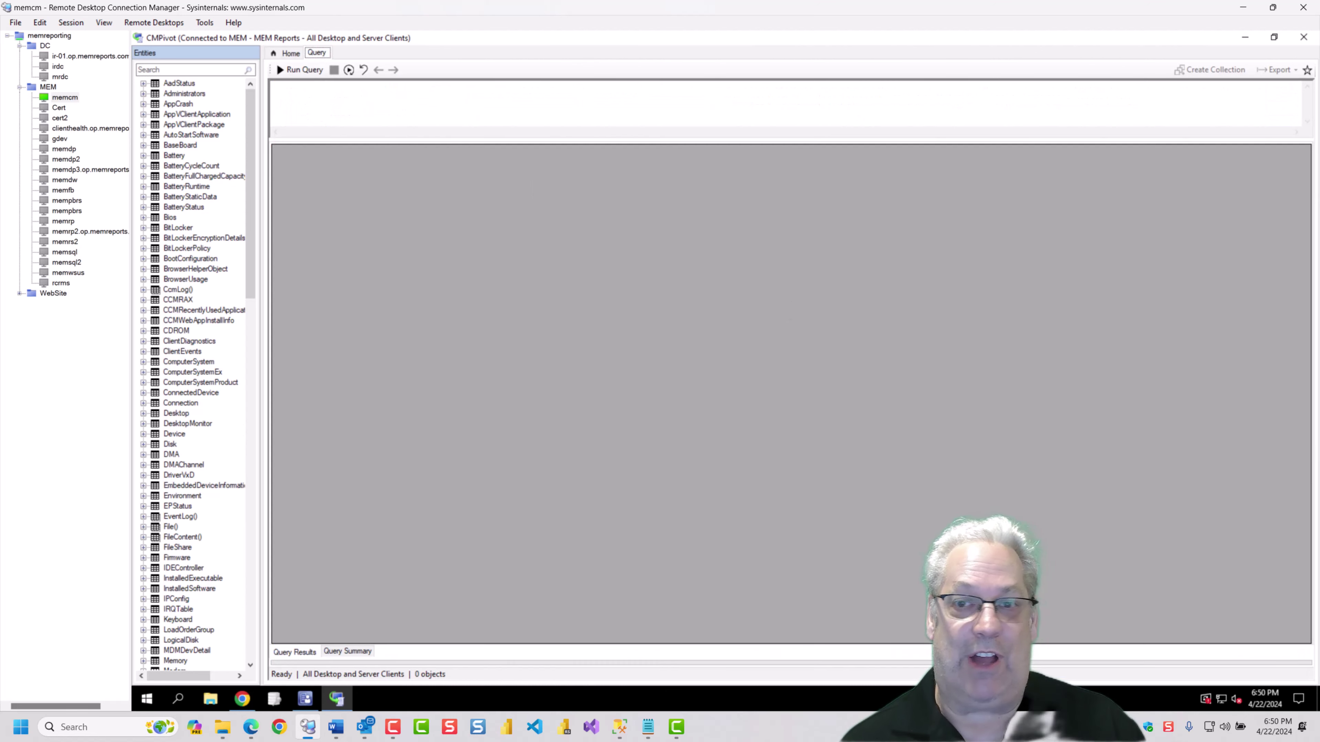
{"action": "key", "text": "alt+Tab"}
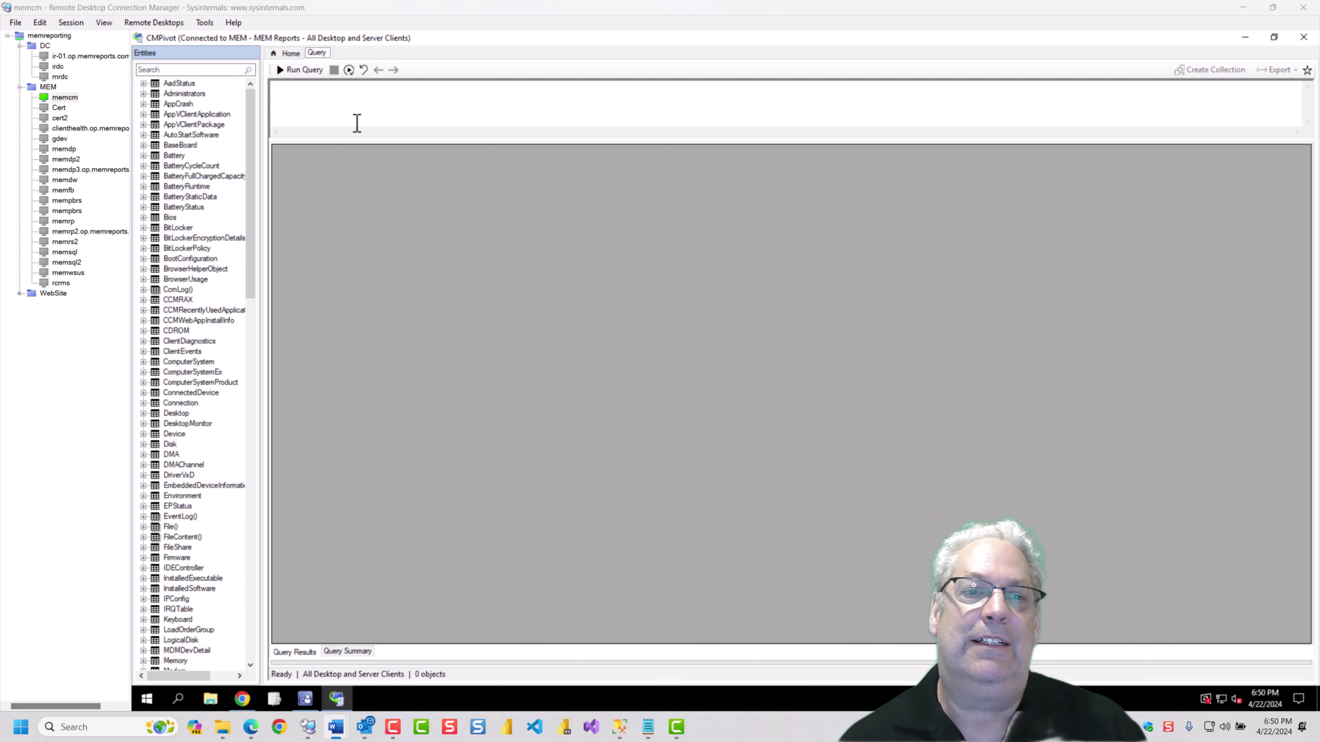
{"action": "left_click", "coordinate": [353, 107]}
{"action": "type", "text": "InstalledSoftware"}
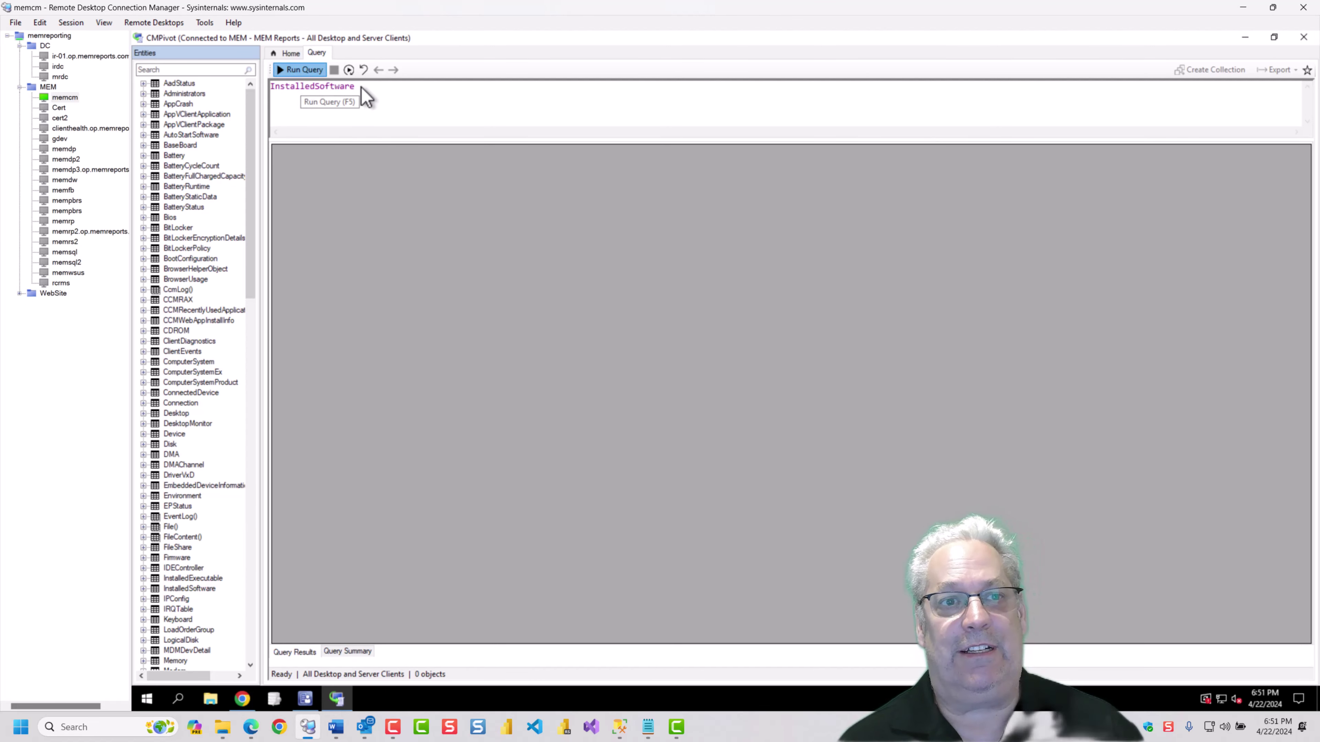
{"action": "left_click", "coordinate": [305, 81]}
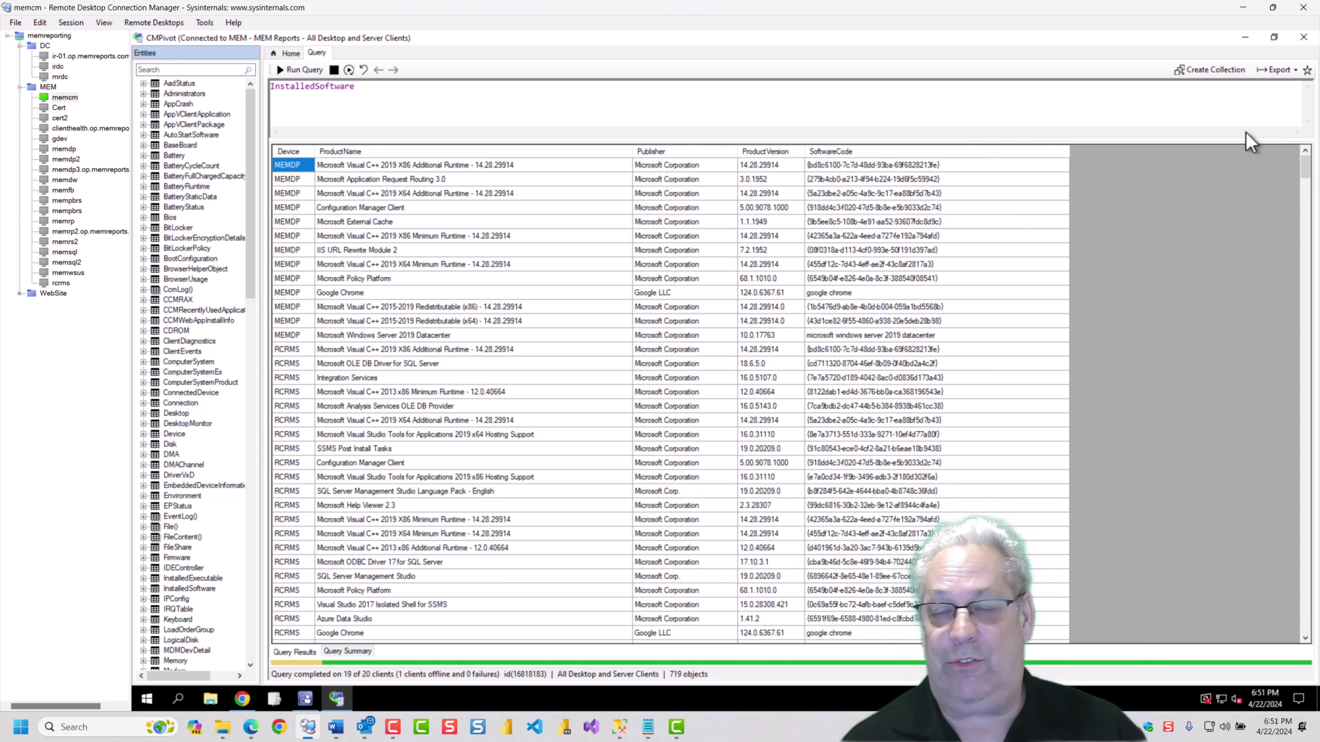
- Export the 719 results to All SW CMPivot.csv and confirm overwriting the existing file
{"action": "left_click", "coordinate": [1276, 70]}
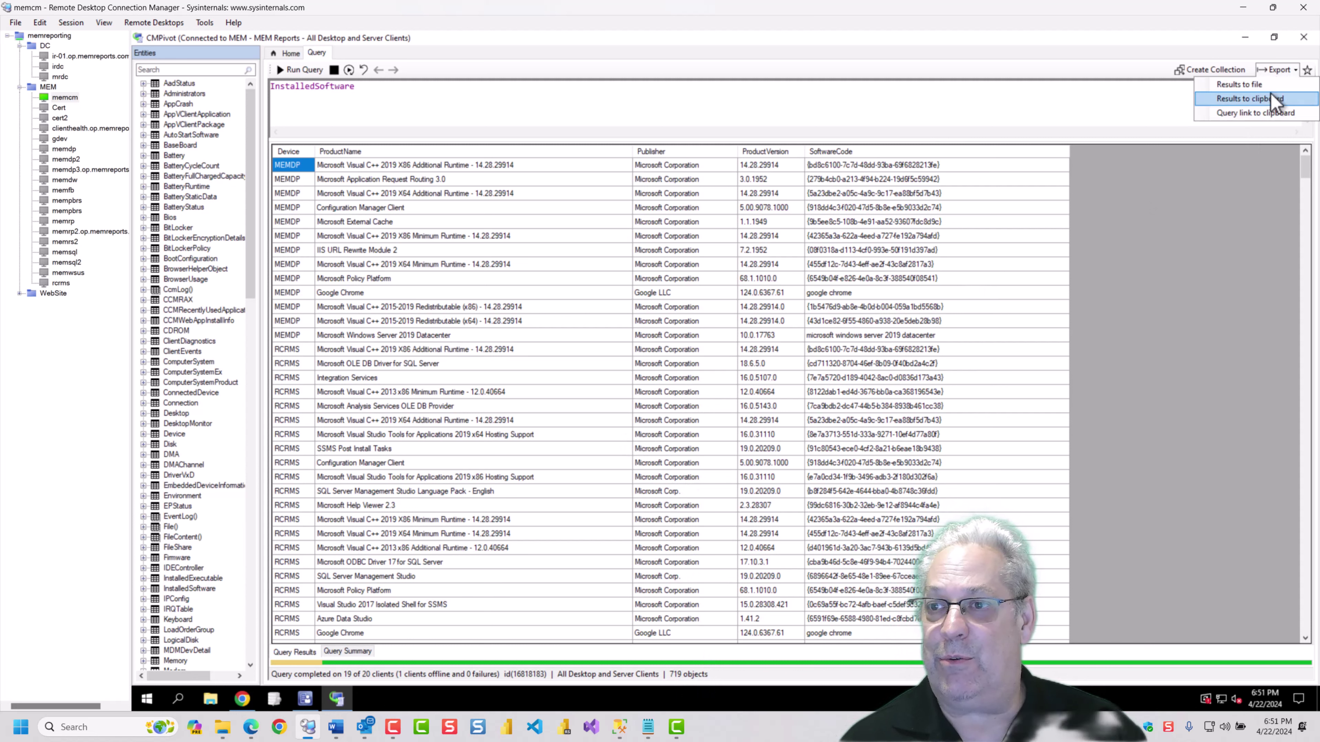
{"action": "left_click", "coordinate": [1270, 88]}
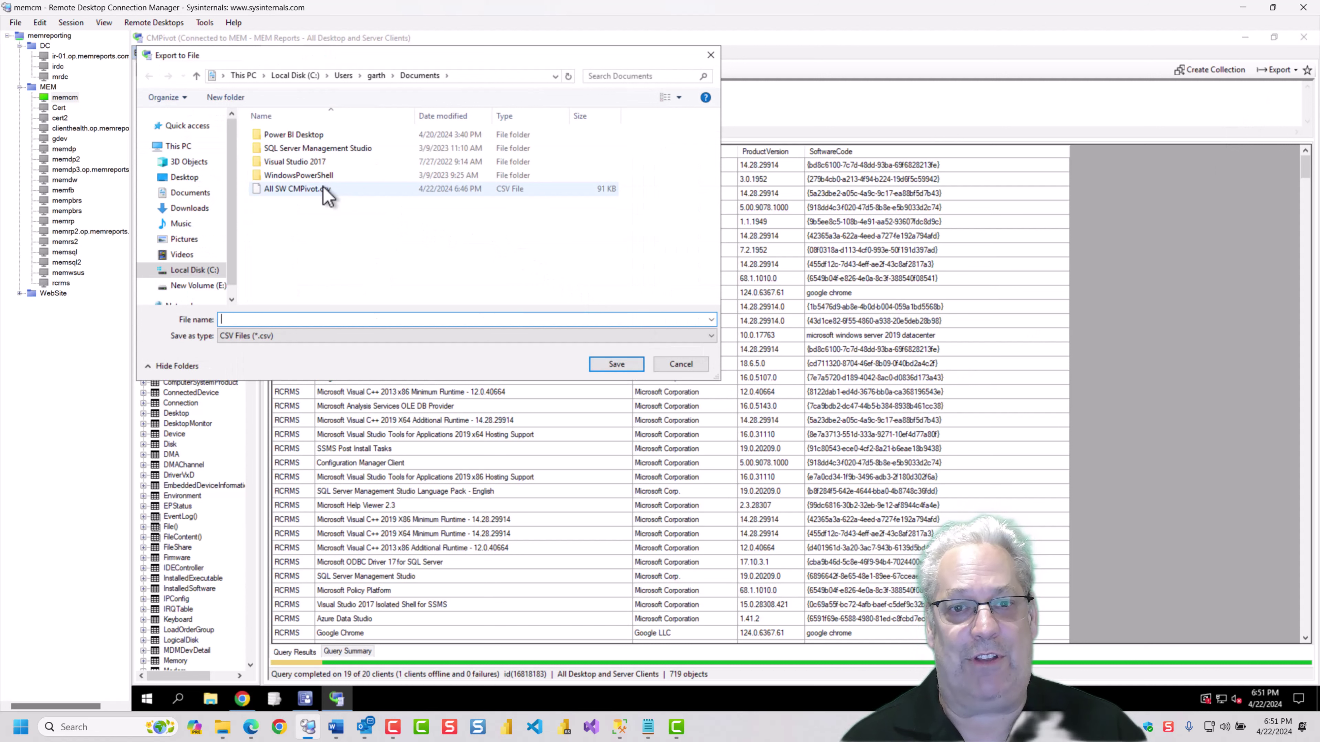
{"action": "left_click", "coordinate": [335, 190]}
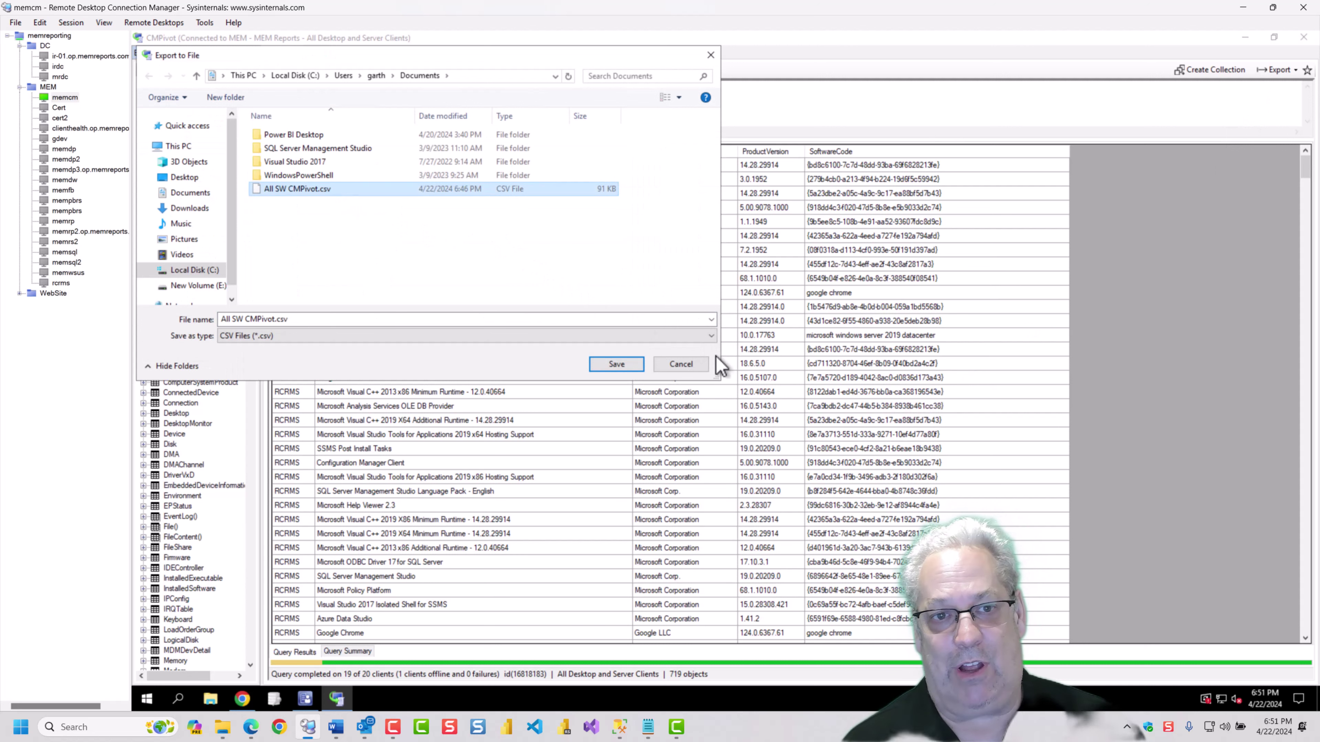
{"action": "left_click", "coordinate": [616, 364]}
{"action": "left_click", "coordinate": [747, 369]}
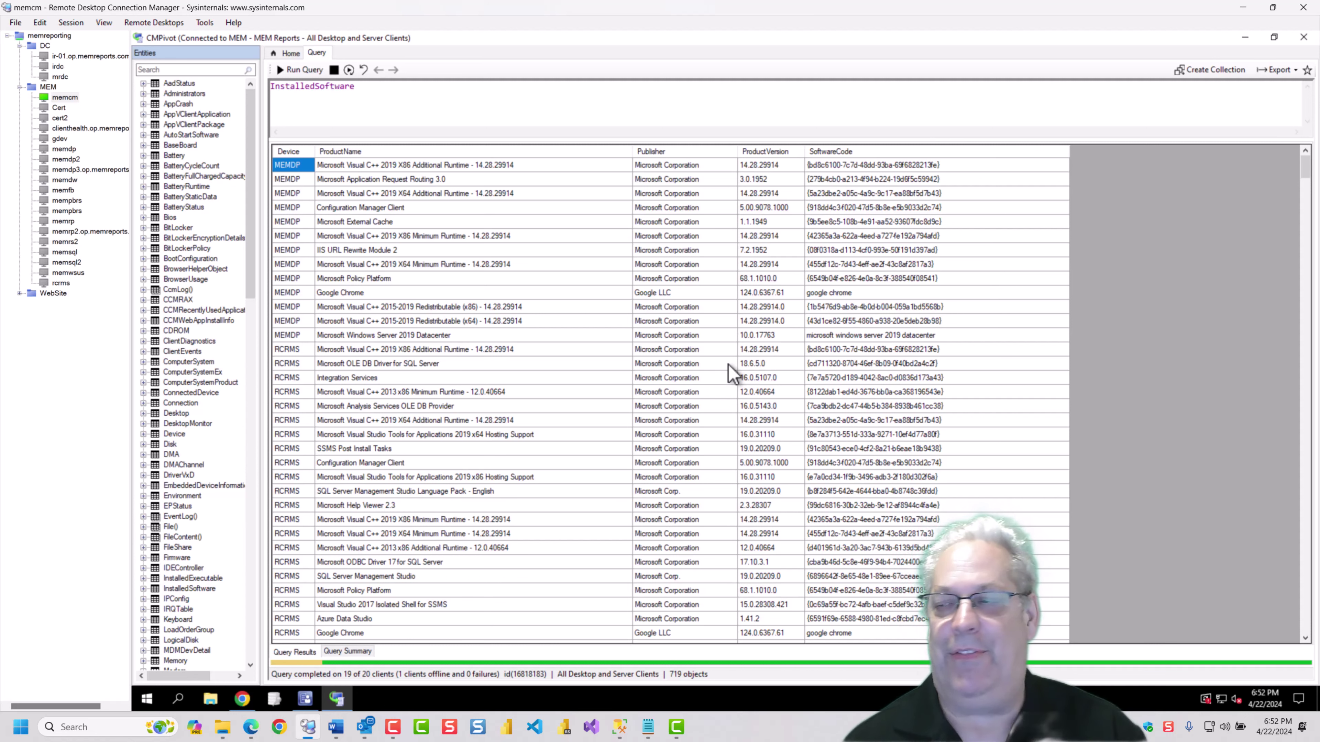
- Replace the query with InstalledSoftware | summarize dcount(Device) by ProductName and run it, giving 281 products
{"action": "key", "text": "alt+Tab"}
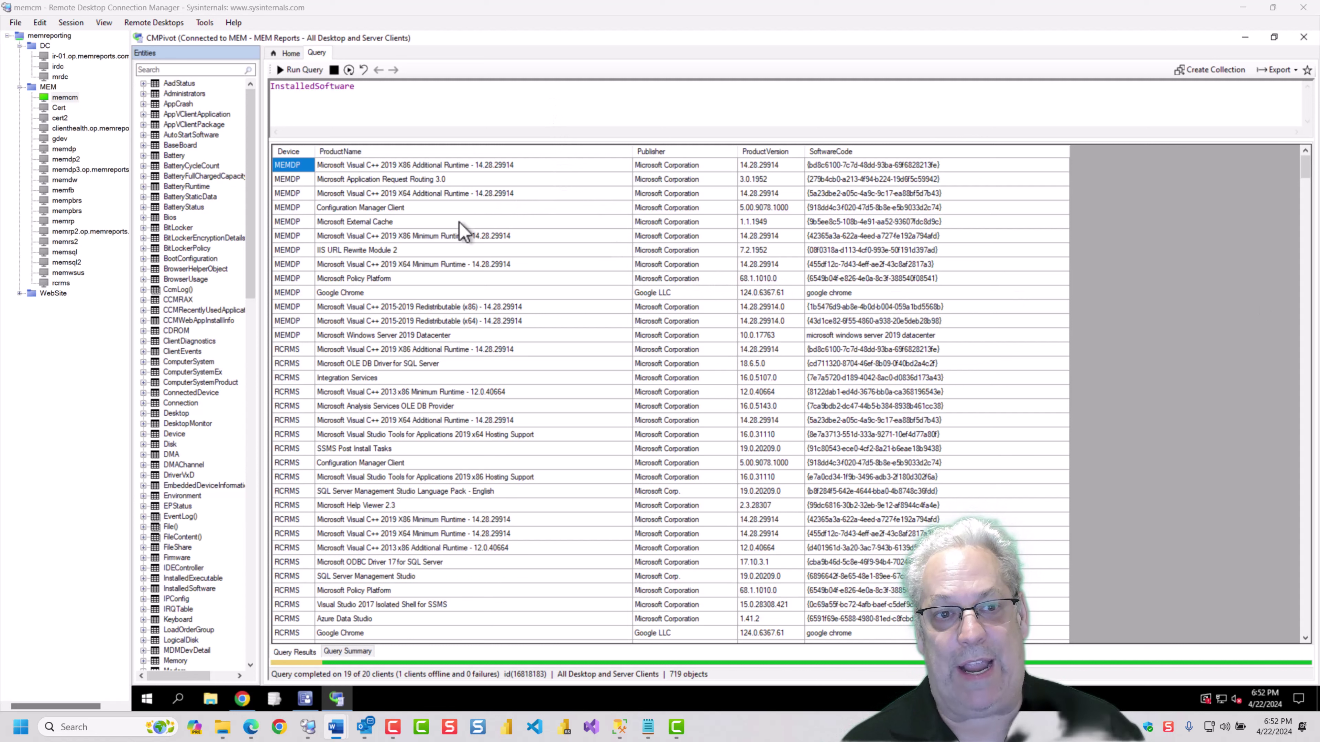
{"action": "left_click", "coordinate": [307, 265]}
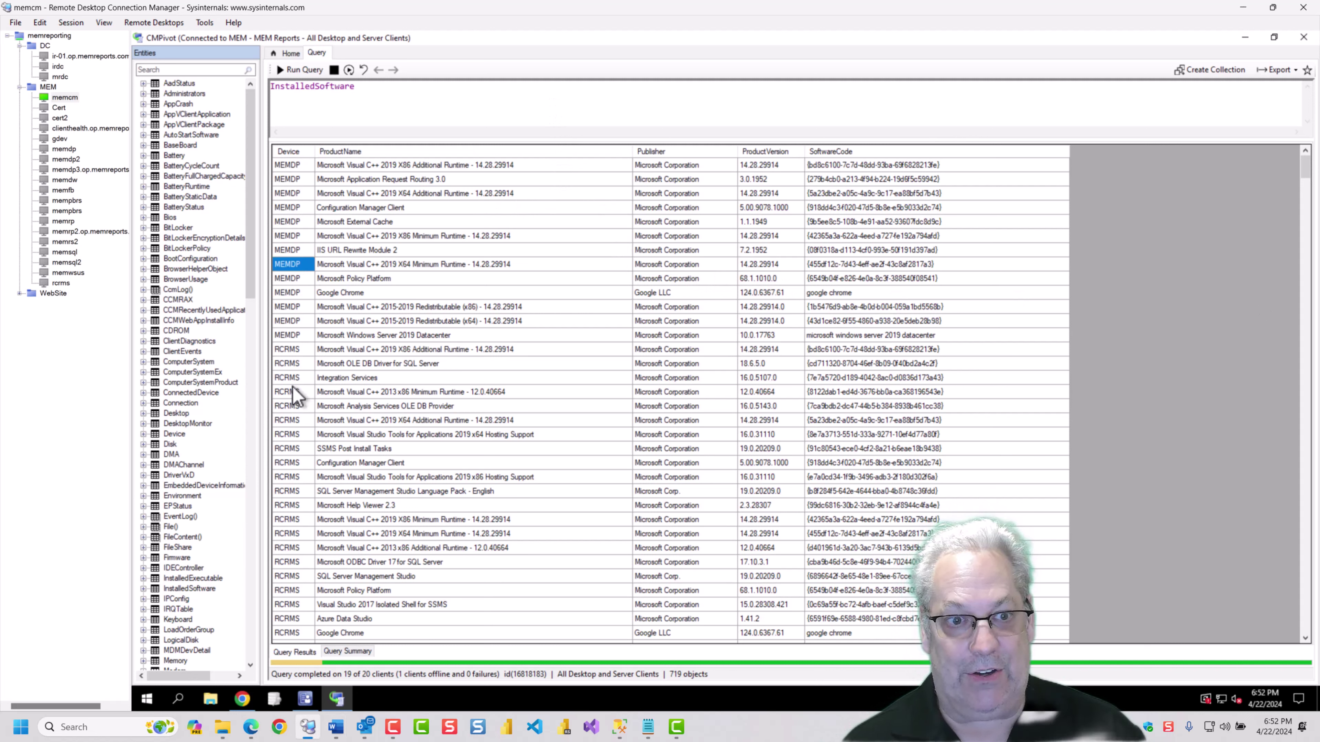
{"action": "left_click", "coordinate": [306, 392]}
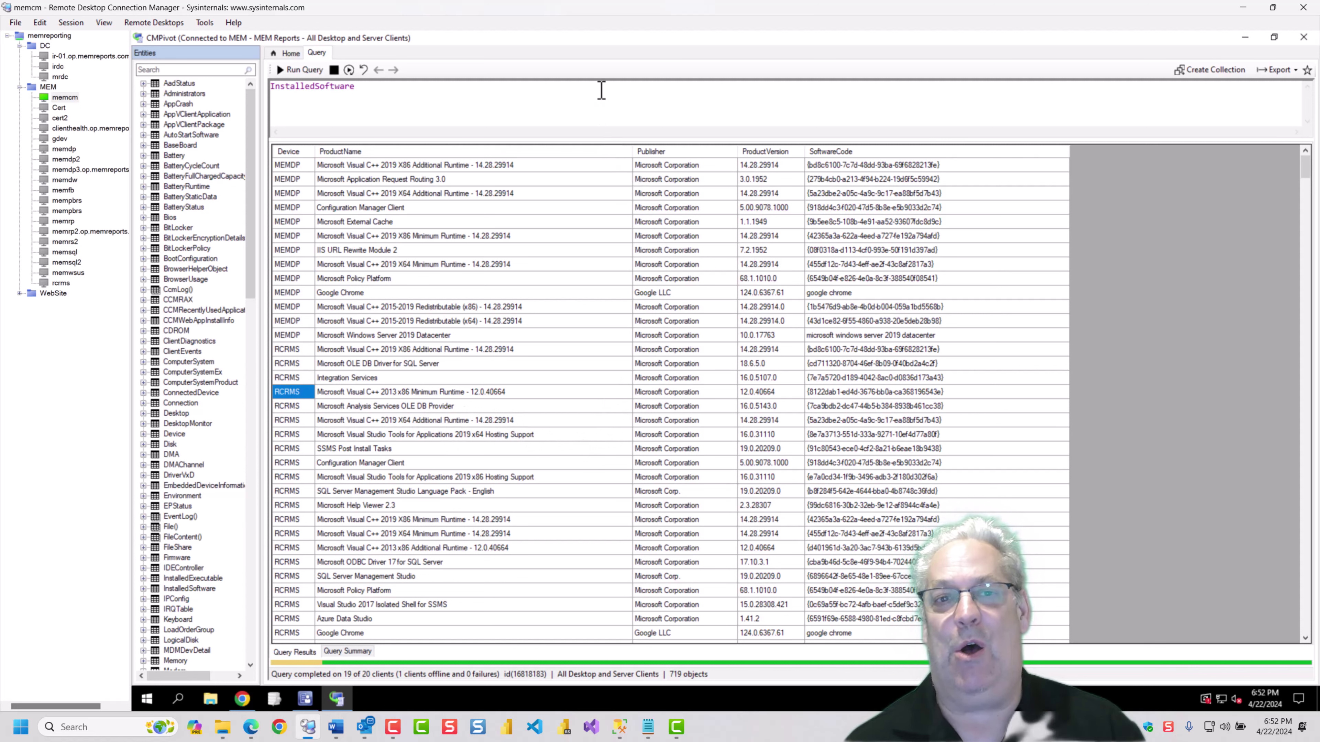
{"action": "key", "text": "ctrl+a"}
{"action": "type", "text": "InstalledSoftware | summarize dcount(Device) by ProductName"}
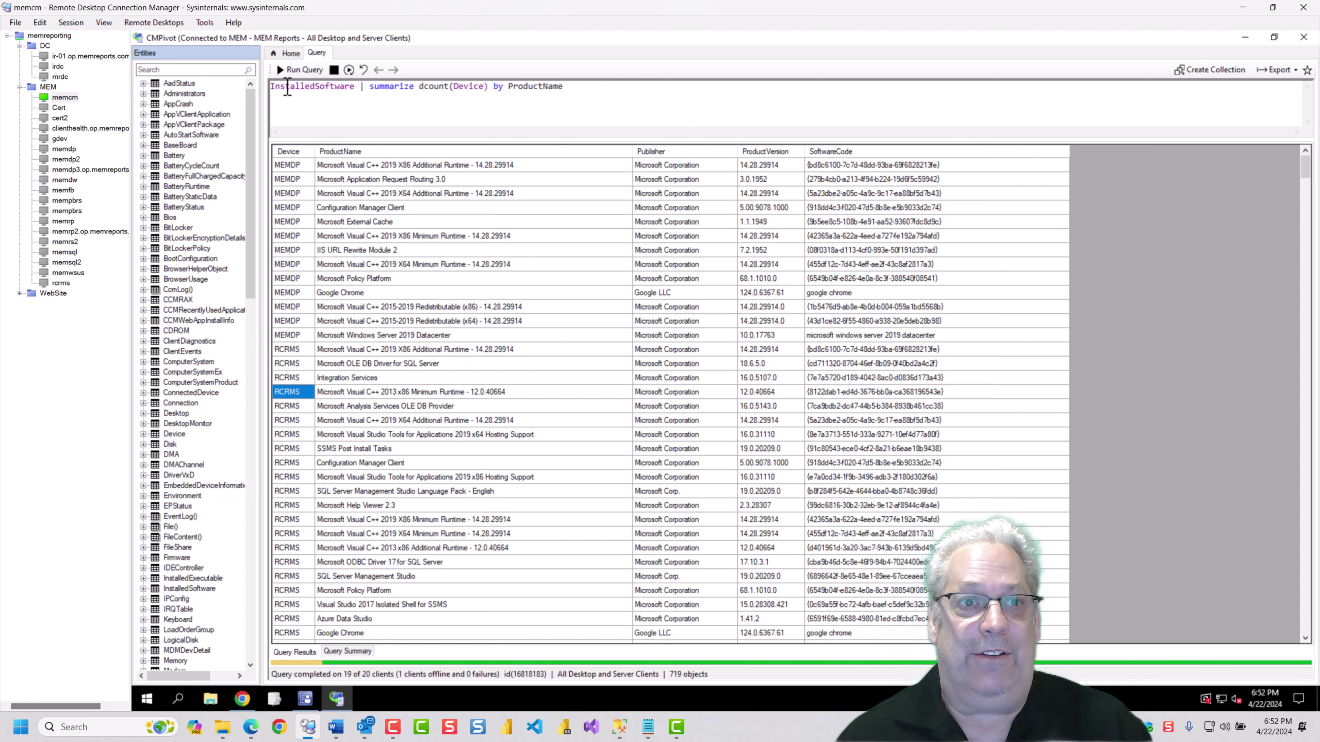
{"action": "left_click", "coordinate": [302, 69]}
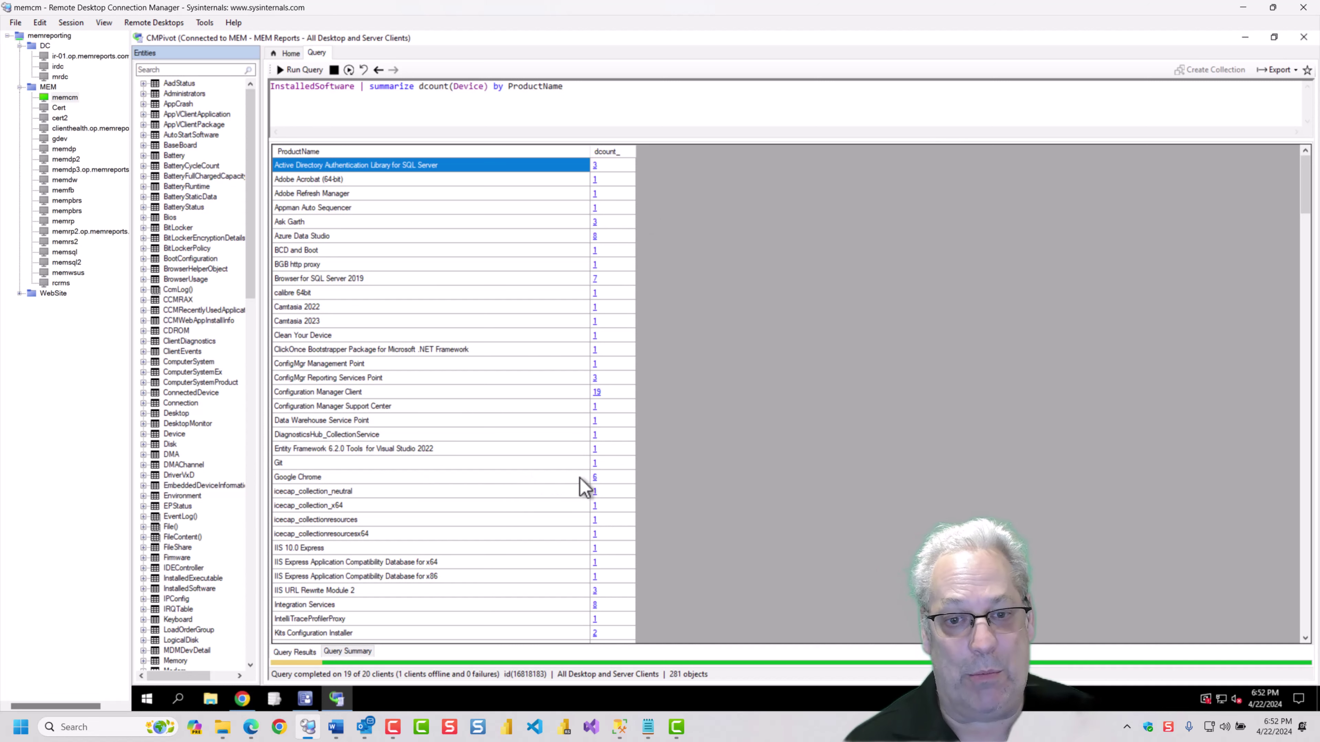
- Drill into Google Chrome's six devices, then paste the count() by ProductName | render piechart query
{"action": "left_click", "coordinate": [595, 478]}
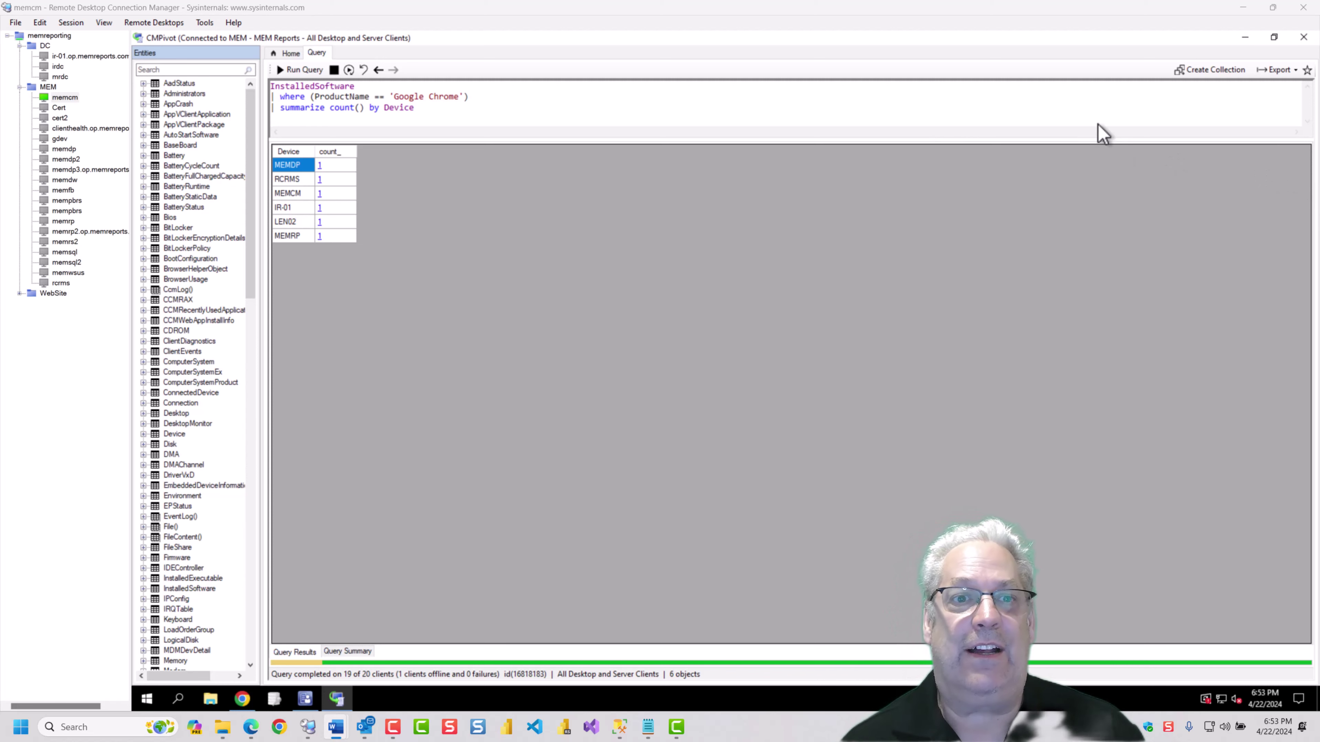
{"action": "left_click", "coordinate": [638, 100]}
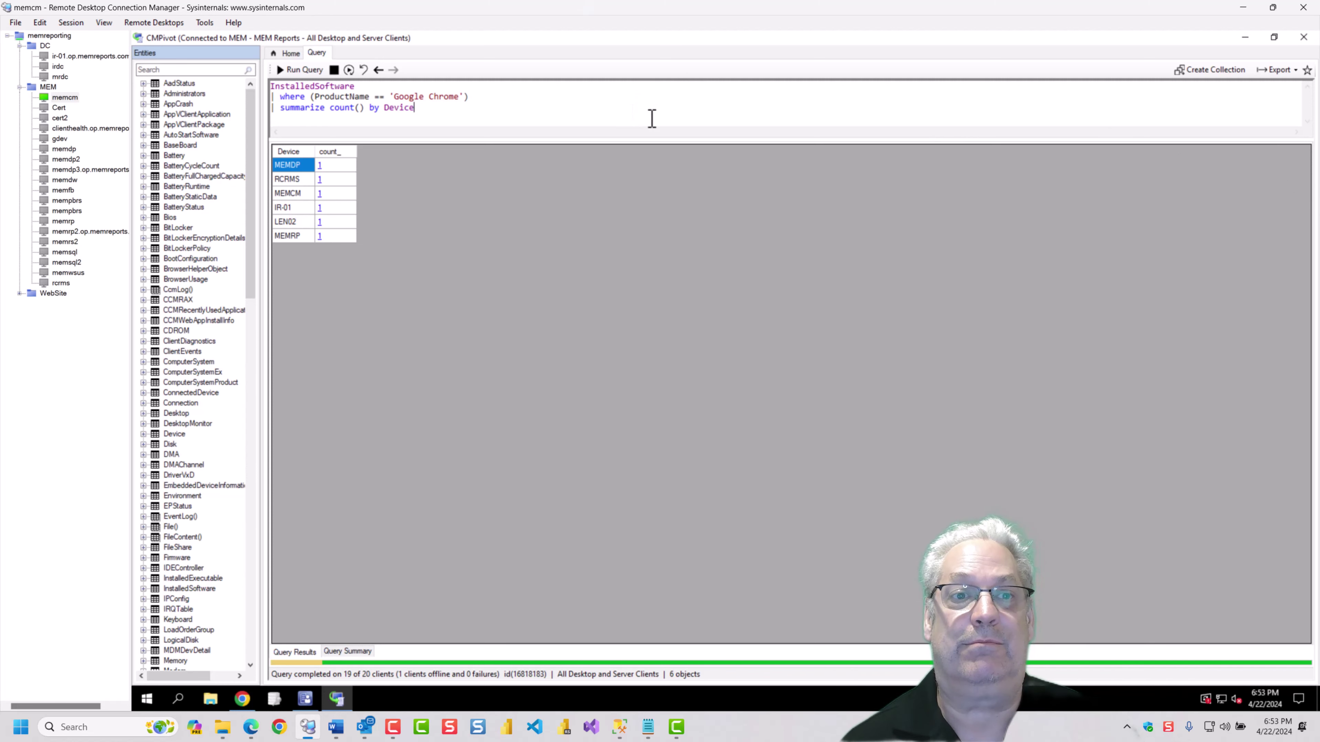
{"action": "key", "text": "ctrl+a"}
{"action": "type", "text": "InstalledSoftware | summarize count() by ProductName | render piechart"}
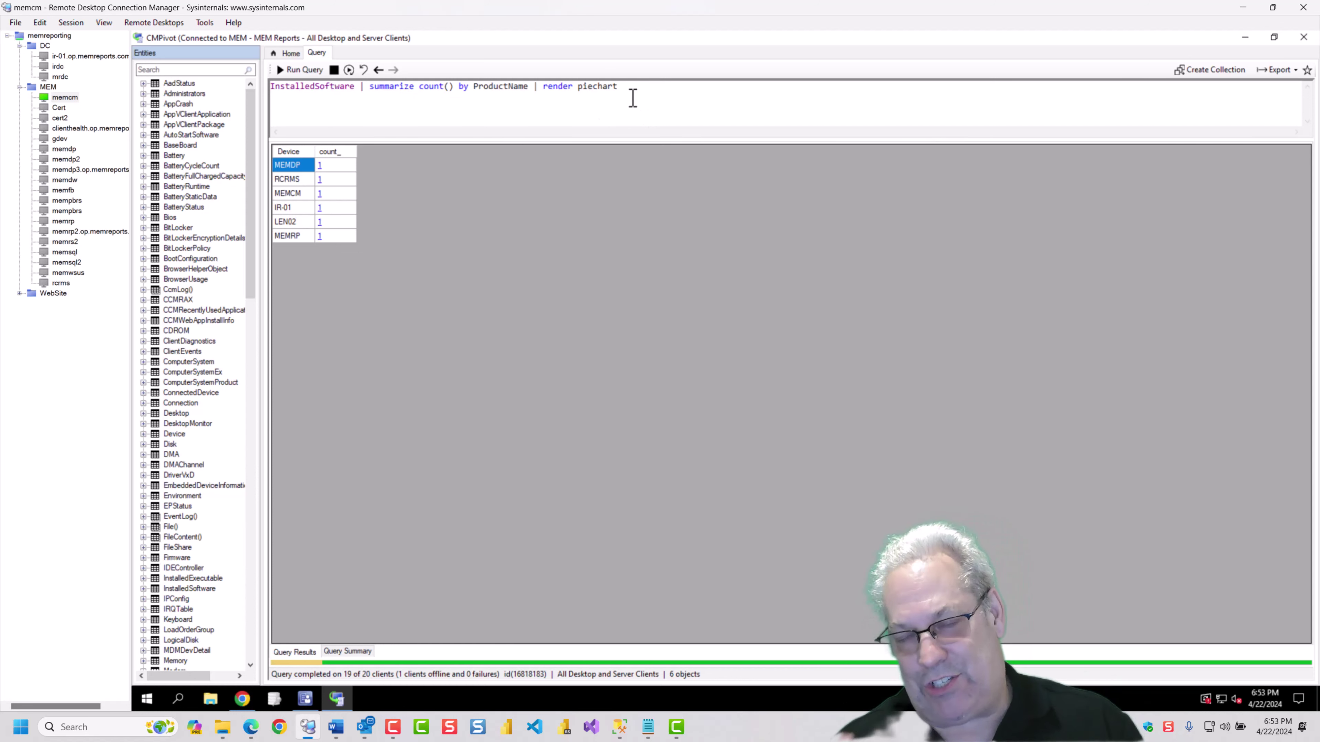
- Run the pie chart, then rerun it filtered to Publisher == 'Microsoft Corporation' (197 objects)
{"action": "key", "text": "shift+Return"}
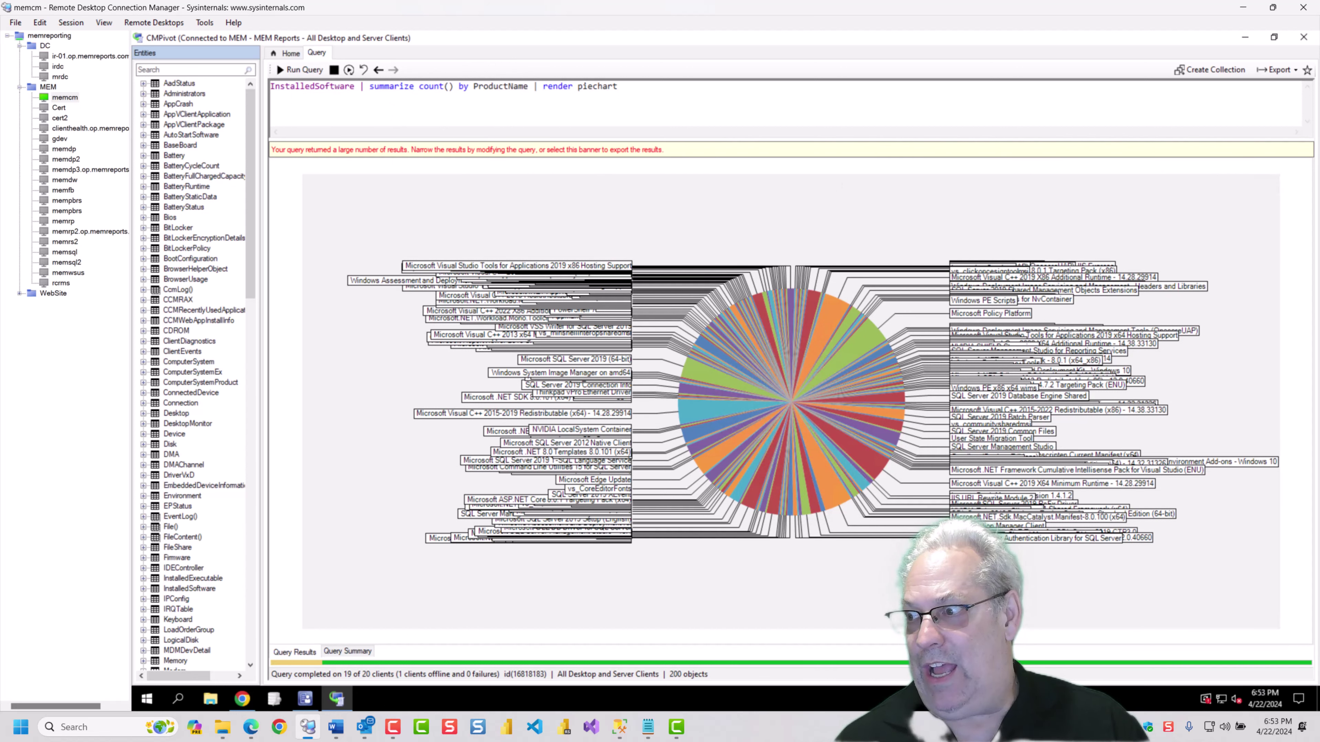
{"action": "key", "text": "alt+Tab"}
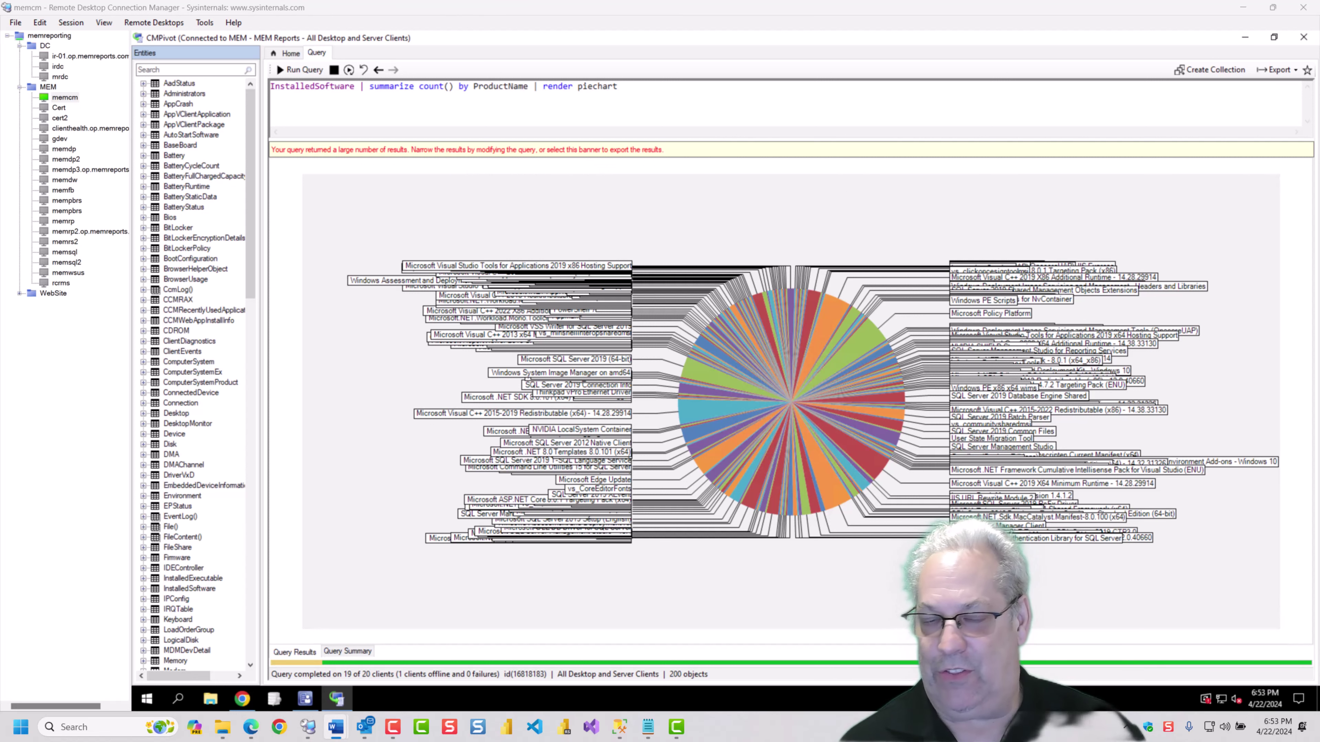
{"action": "left_click", "coordinate": [758, 109]}
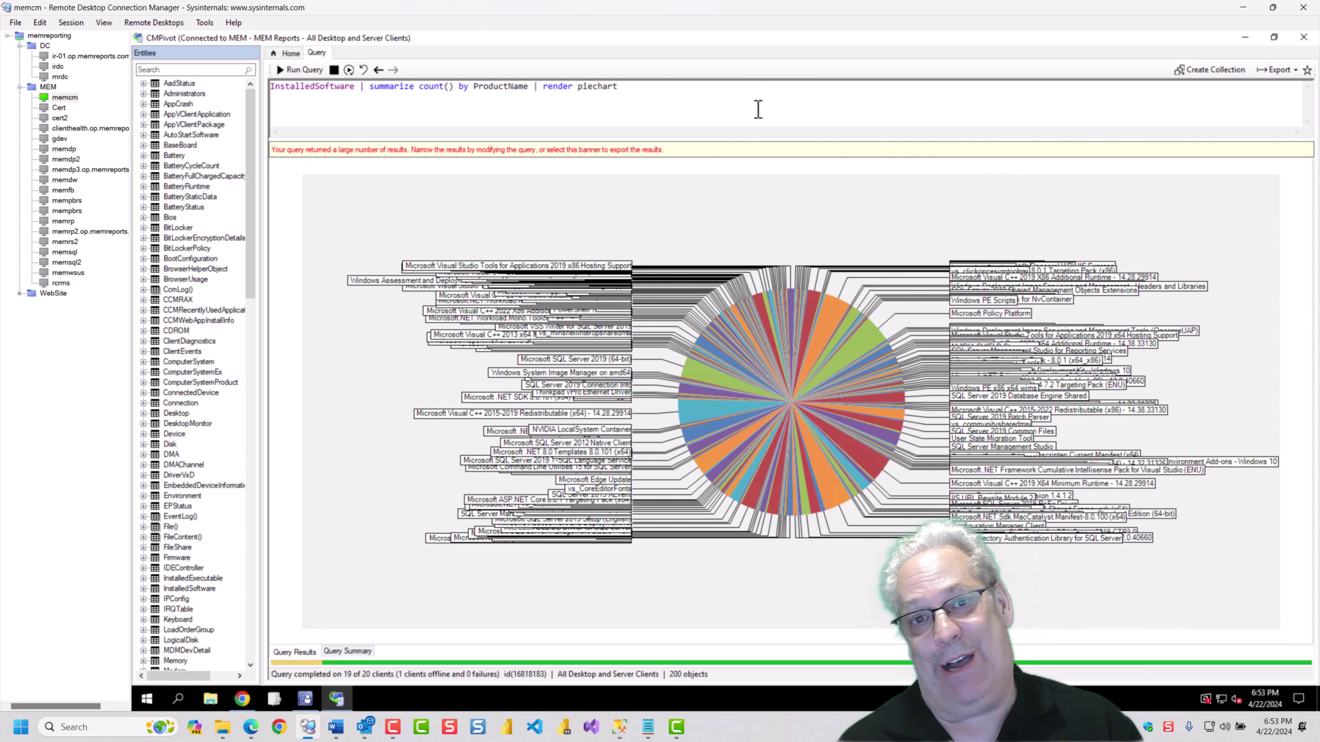
{"action": "key", "text": "ctrl+a"}
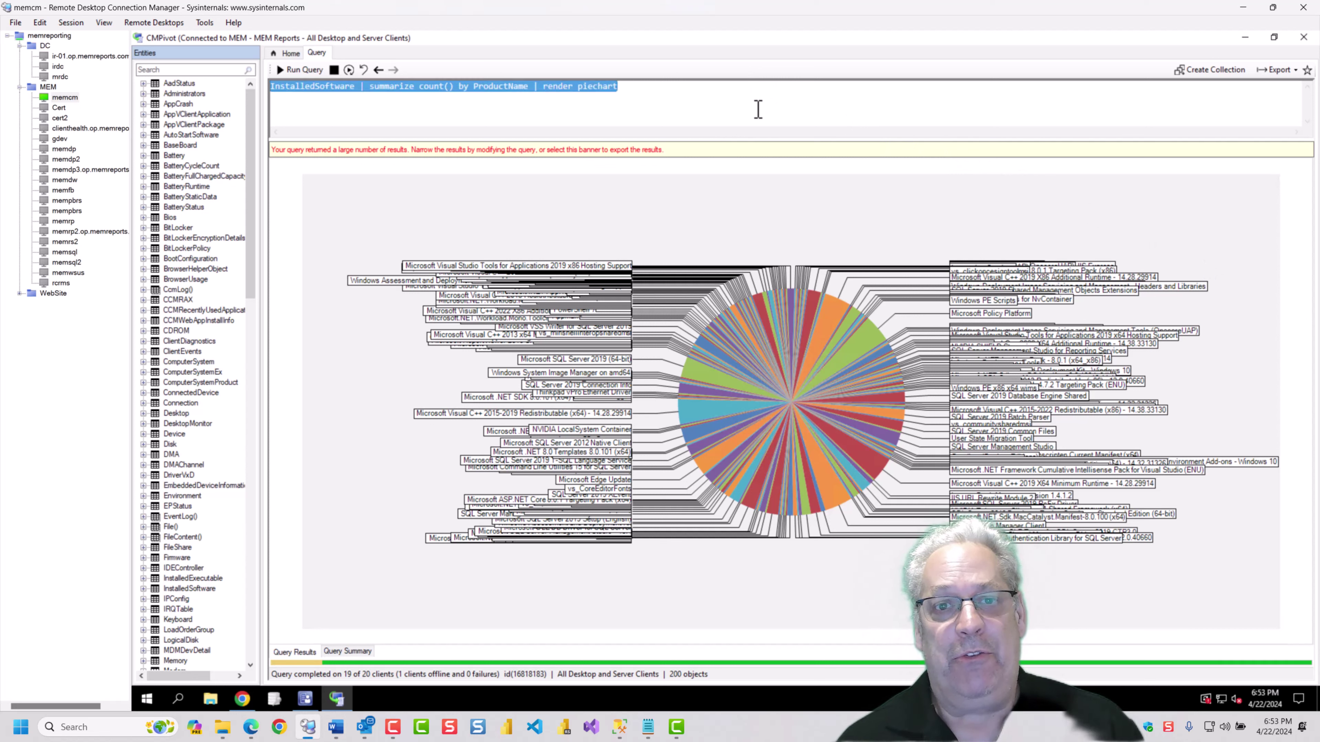
{"action": "type", "text": "InstalledSoftware | where (Publisher == 'Microsoft Corporation’)  | summarize count() by ProductName | render piechart"}
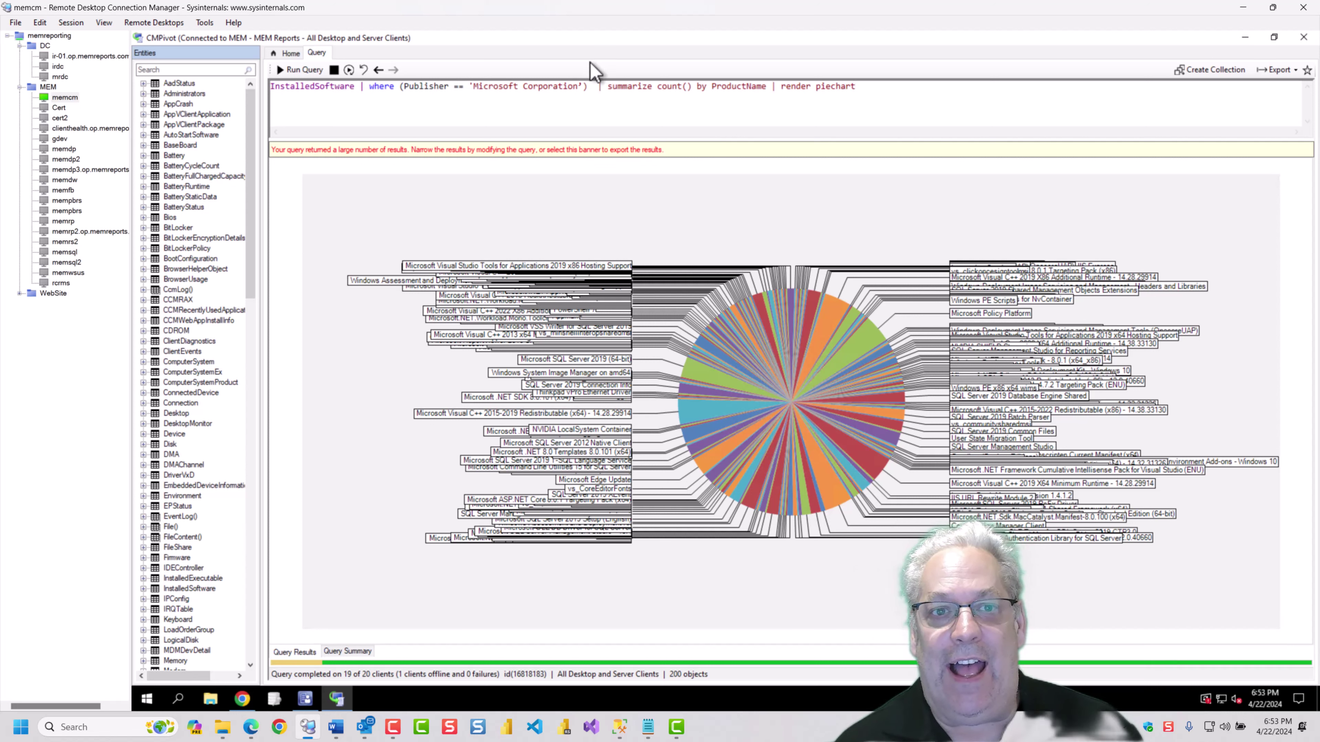
{"action": "left_click", "coordinate": [581, 89]}
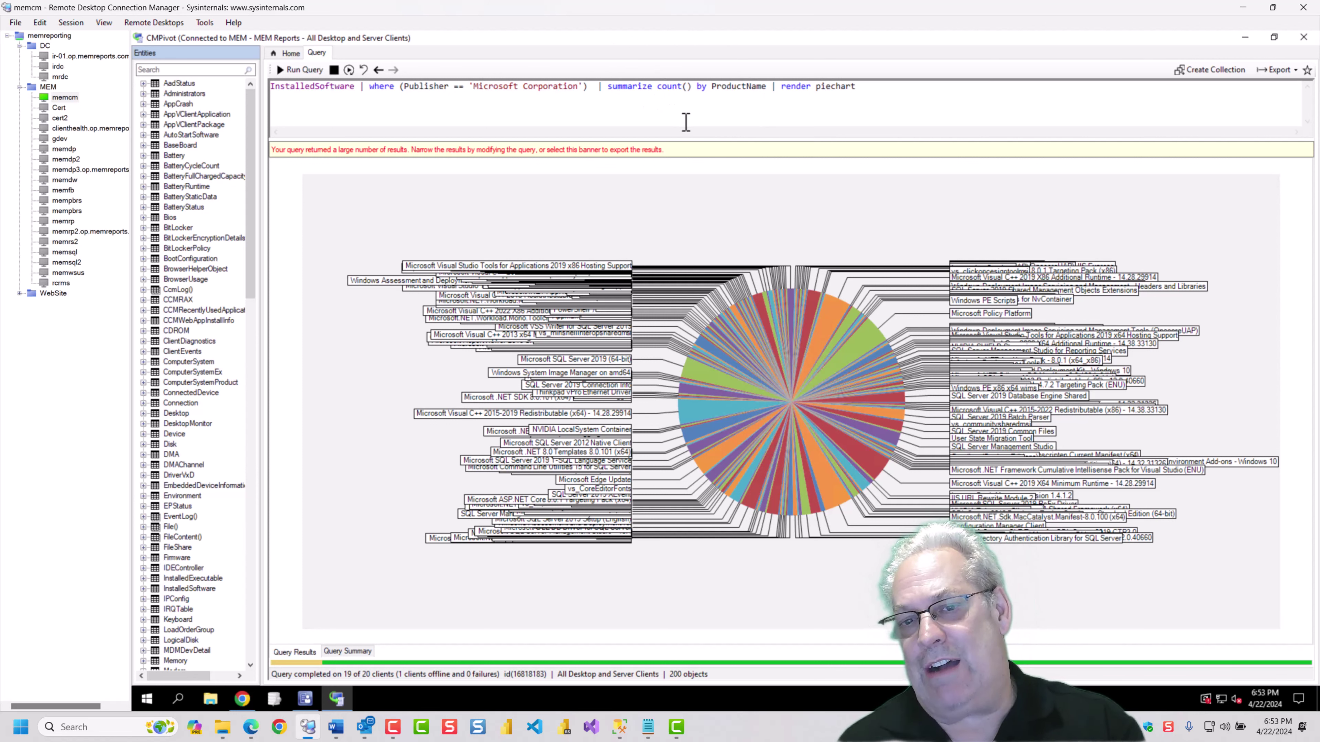
{"action": "left_click", "coordinate": [294, 71]}
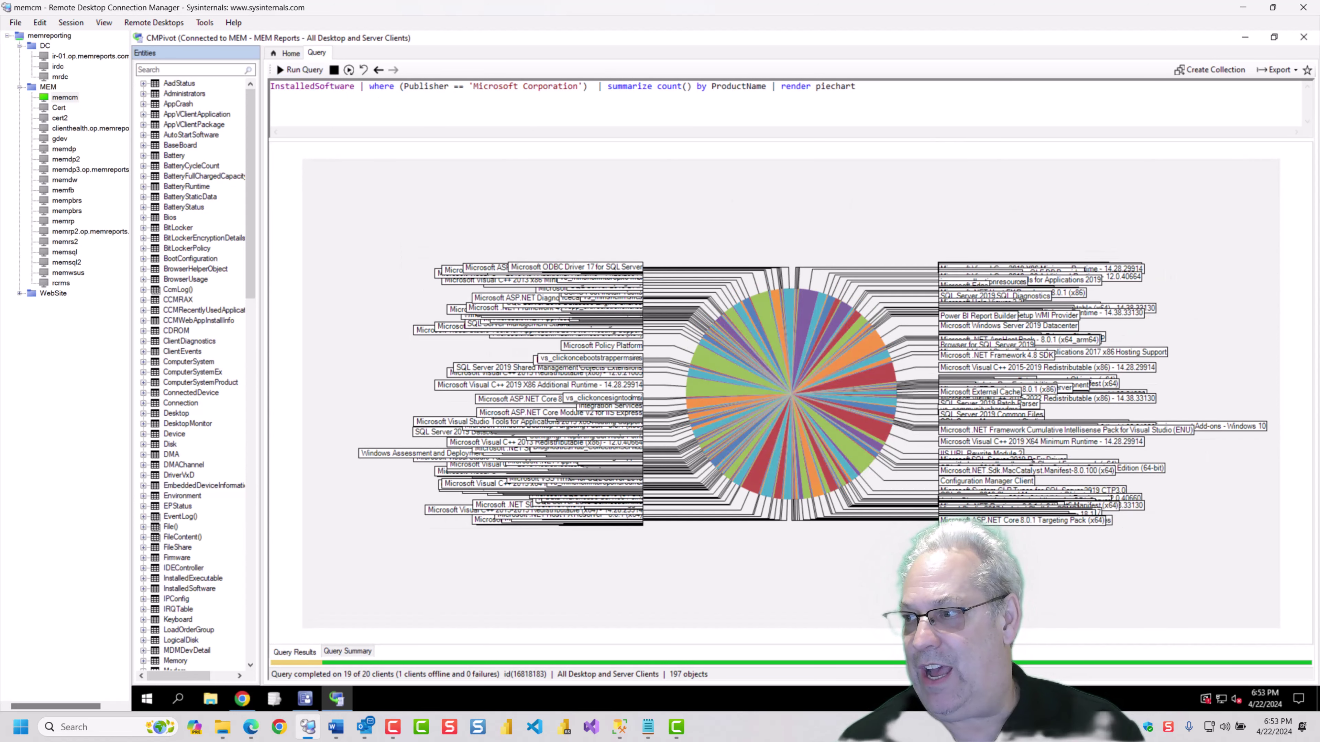
- Replace the query with one adding and (ProductVersion > '14.28')
{"action": "left_click", "coordinate": [336, 727]}
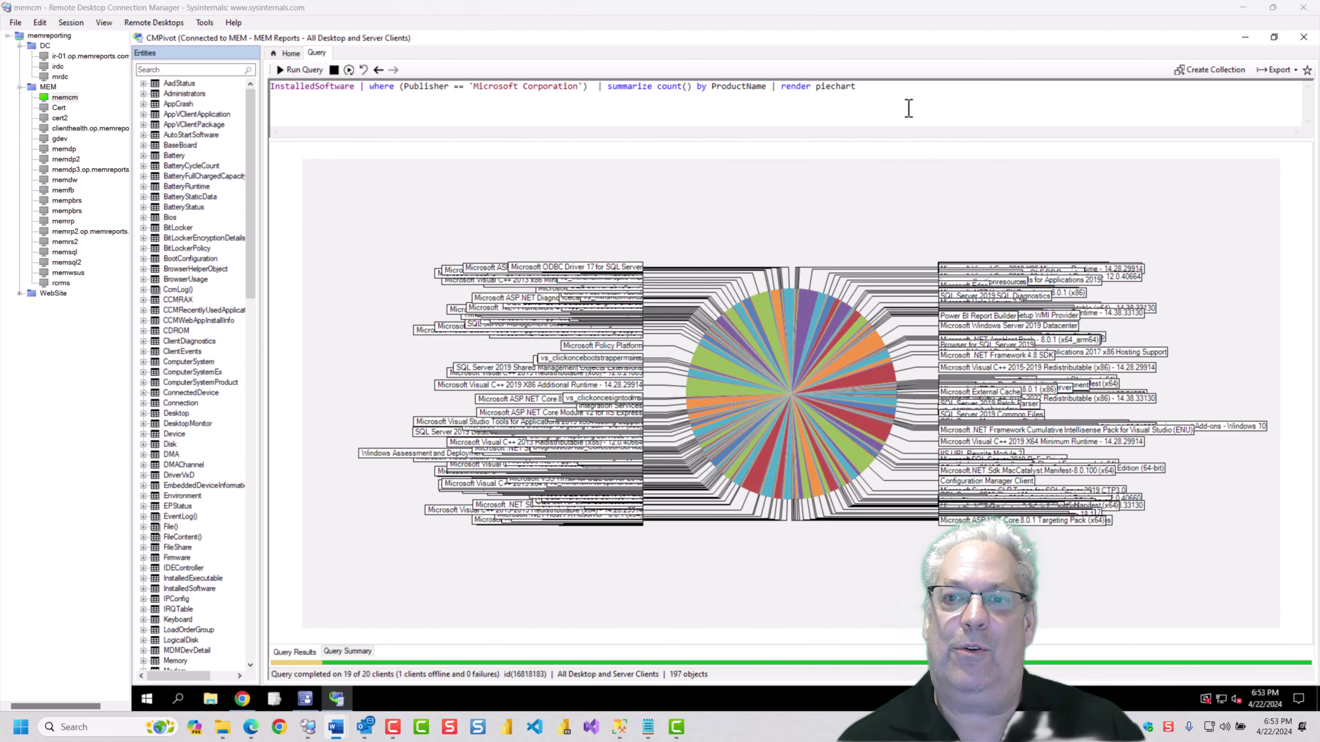
{"action": "left_click", "coordinate": [906, 94]}
{"action": "key", "text": "ctrl+a"}
{"action": "type", "text": "InstalledSoftware | where (Publisher == 'Microsoft Corporation') and (ProductVersion > '14.28') | summarize count() by ProductName | render piechart"}
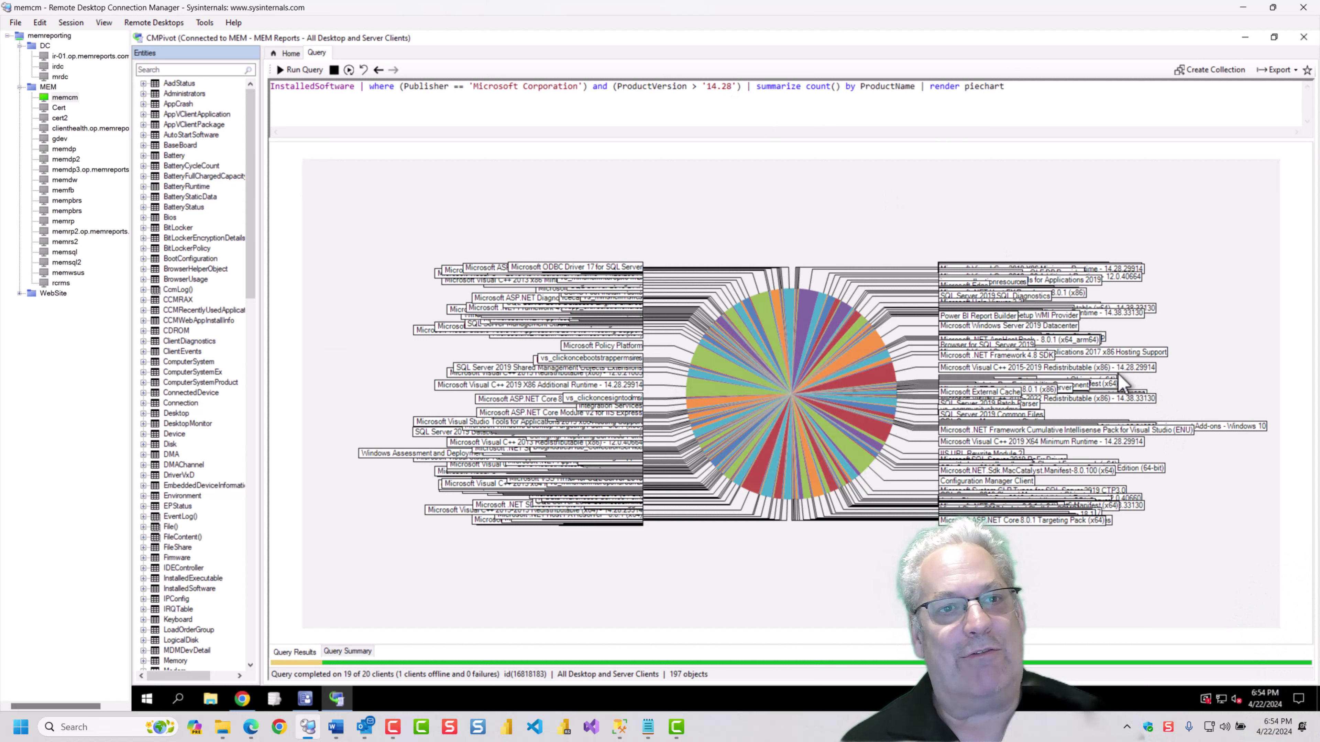
- Run the ProductVersion > '14.28' chart, then change 14 to 50 and rerun, charting 32 objects
{"action": "left_click", "coordinate": [296, 73]}
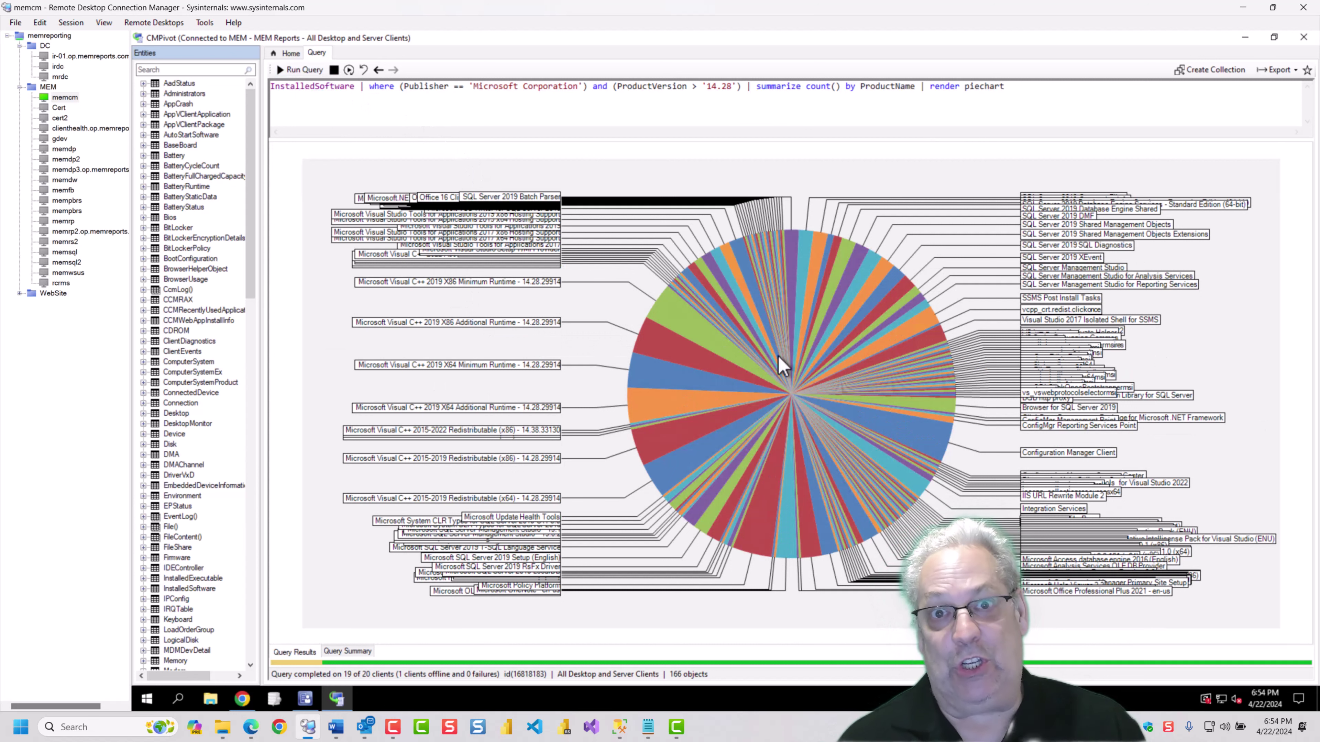
{"action": "double_click", "coordinate": [717, 92]}
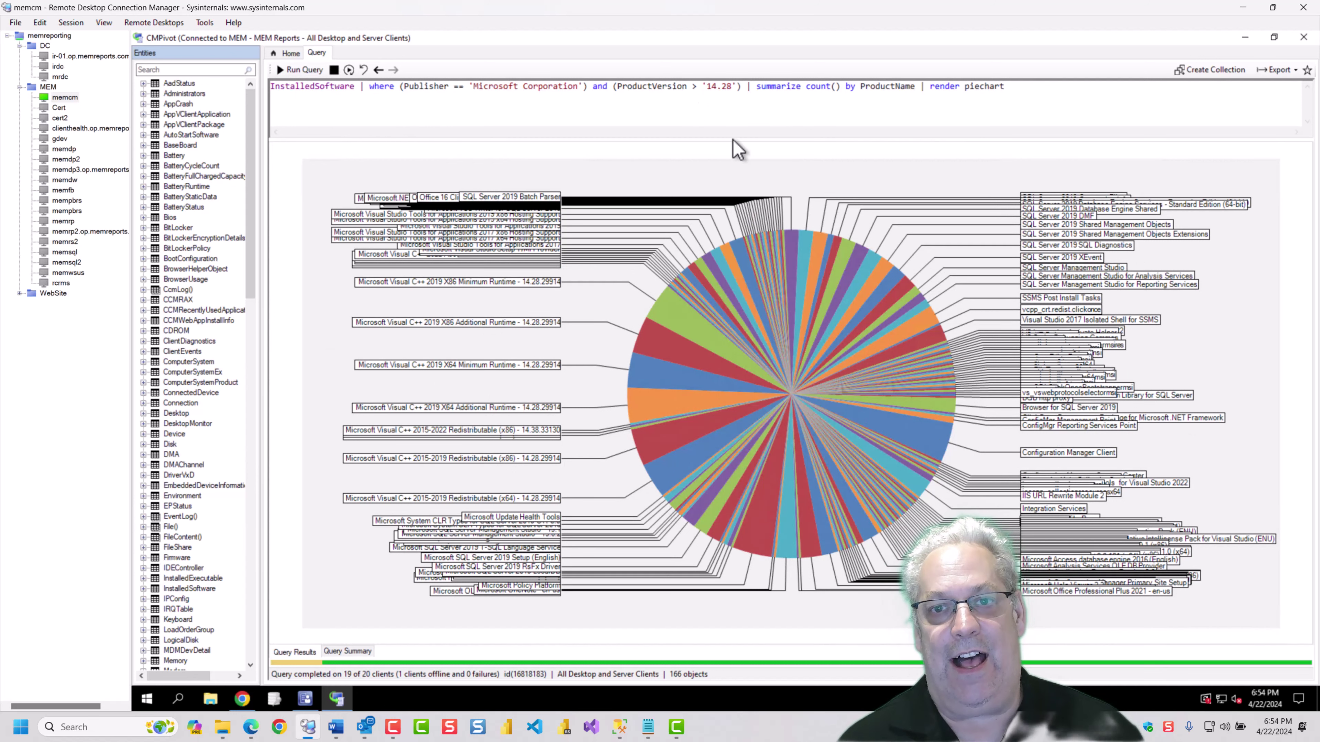
{"action": "type", "text": "50"}
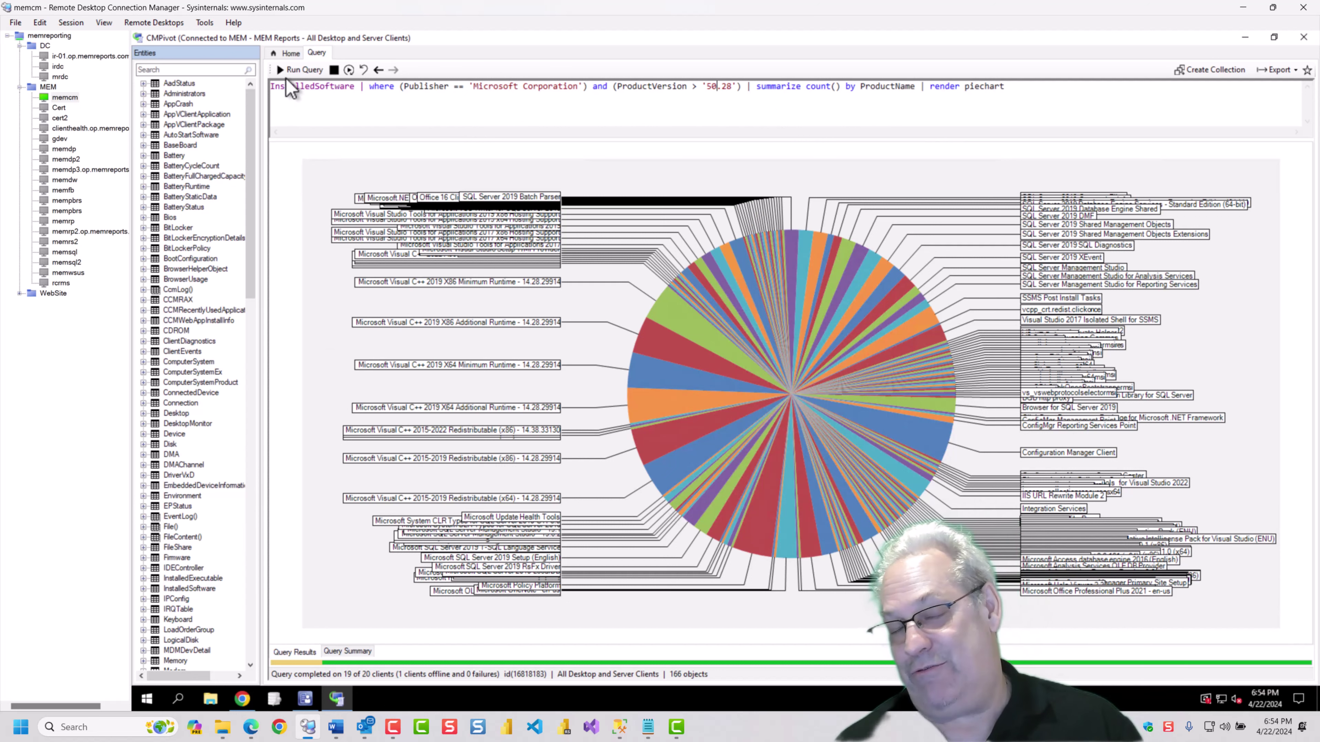
{"action": "left_click", "coordinate": [301, 70]}
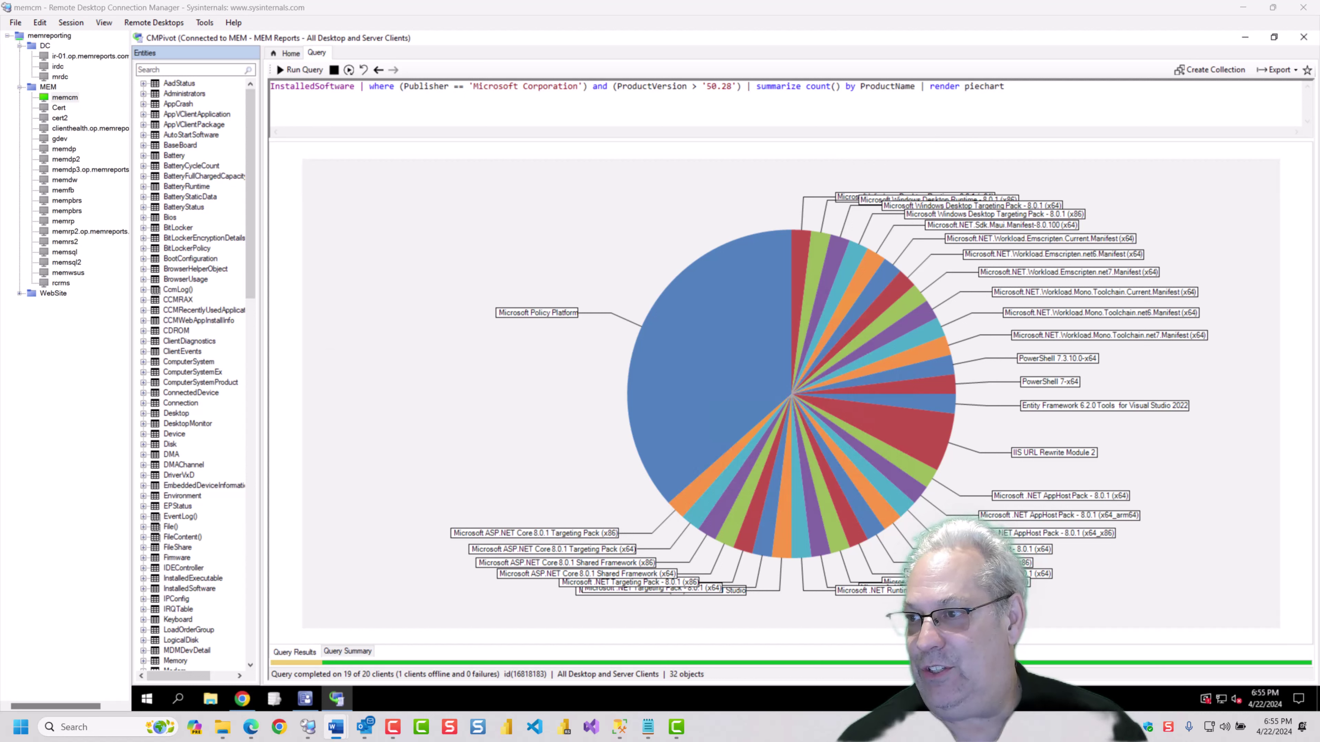
- Query Microsoft PowerBI Desktop (x64) on Len02, returning one row with version 2.126.1261.0
{"action": "left_click", "coordinate": [1026, 91]}
{"action": "key", "text": "ctrl+a"}
{"action": "type", "text": "InstalledSoftware | where ProductName == 'Microsoft PowerBI Desktop (x64)' and Device == 'Len02'"}
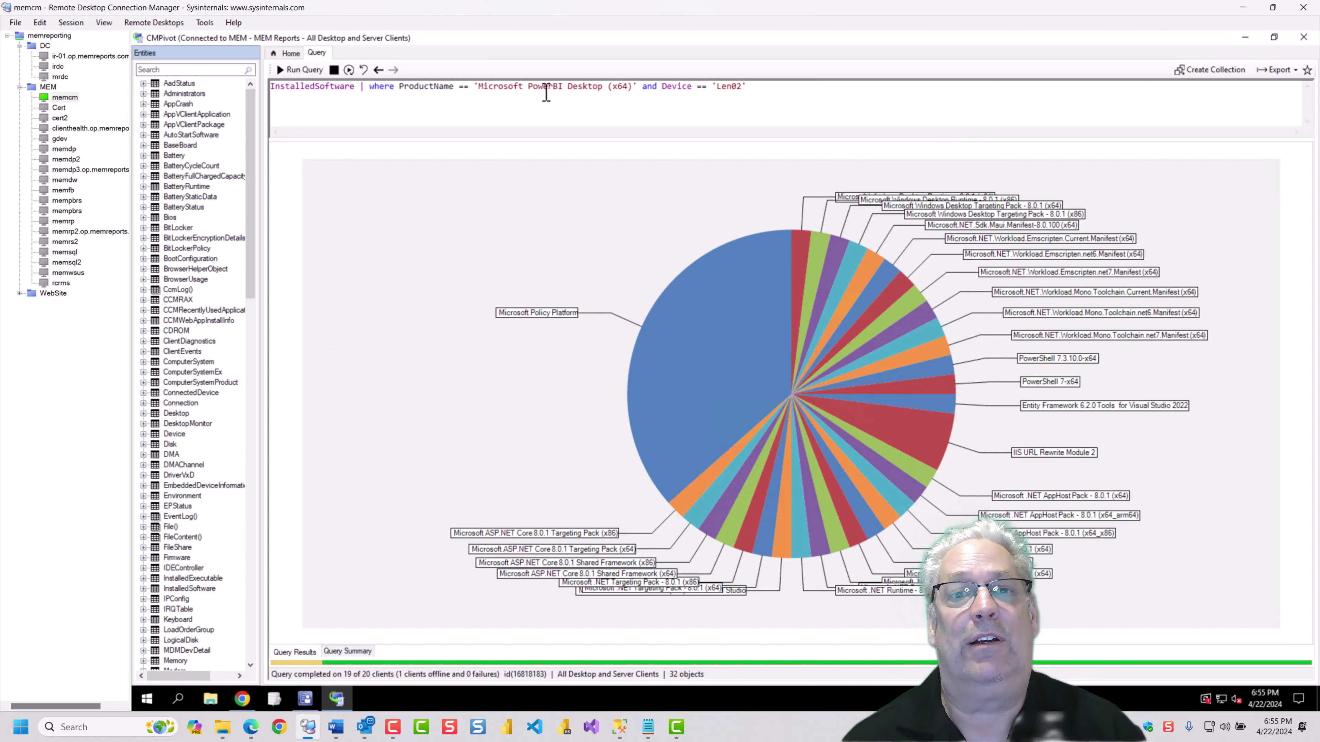
{"action": "left_click", "coordinate": [659, 87]}
{"action": "key", "text": "shift+End"}
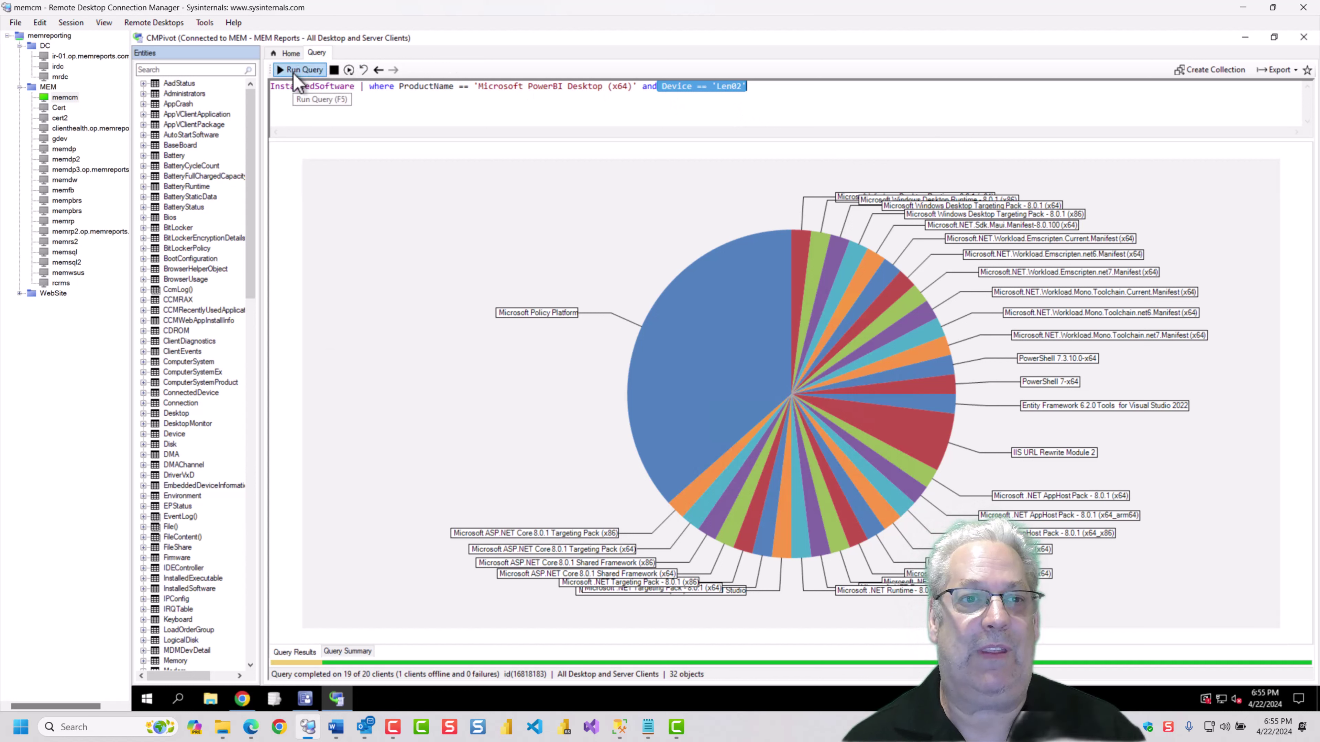
{"action": "left_click", "coordinate": [414, 118]}
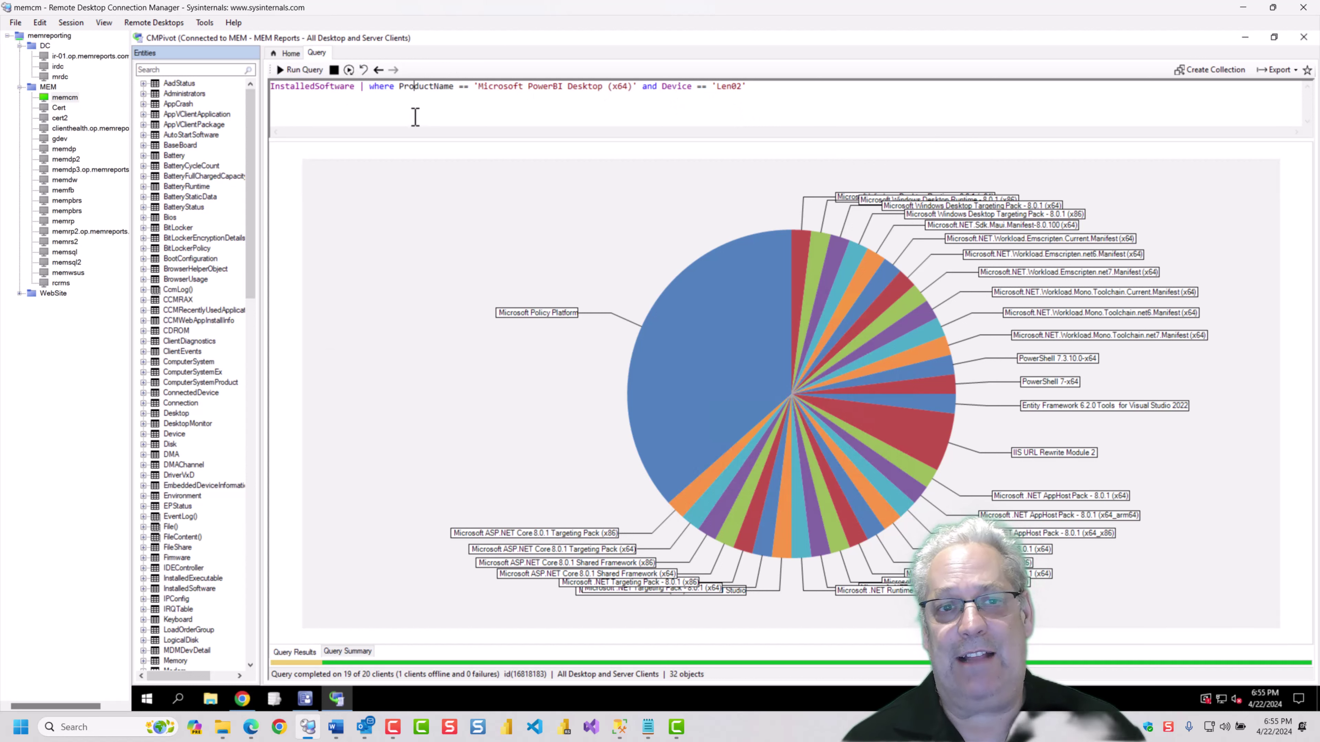
{"action": "left_click", "coordinate": [302, 74]}
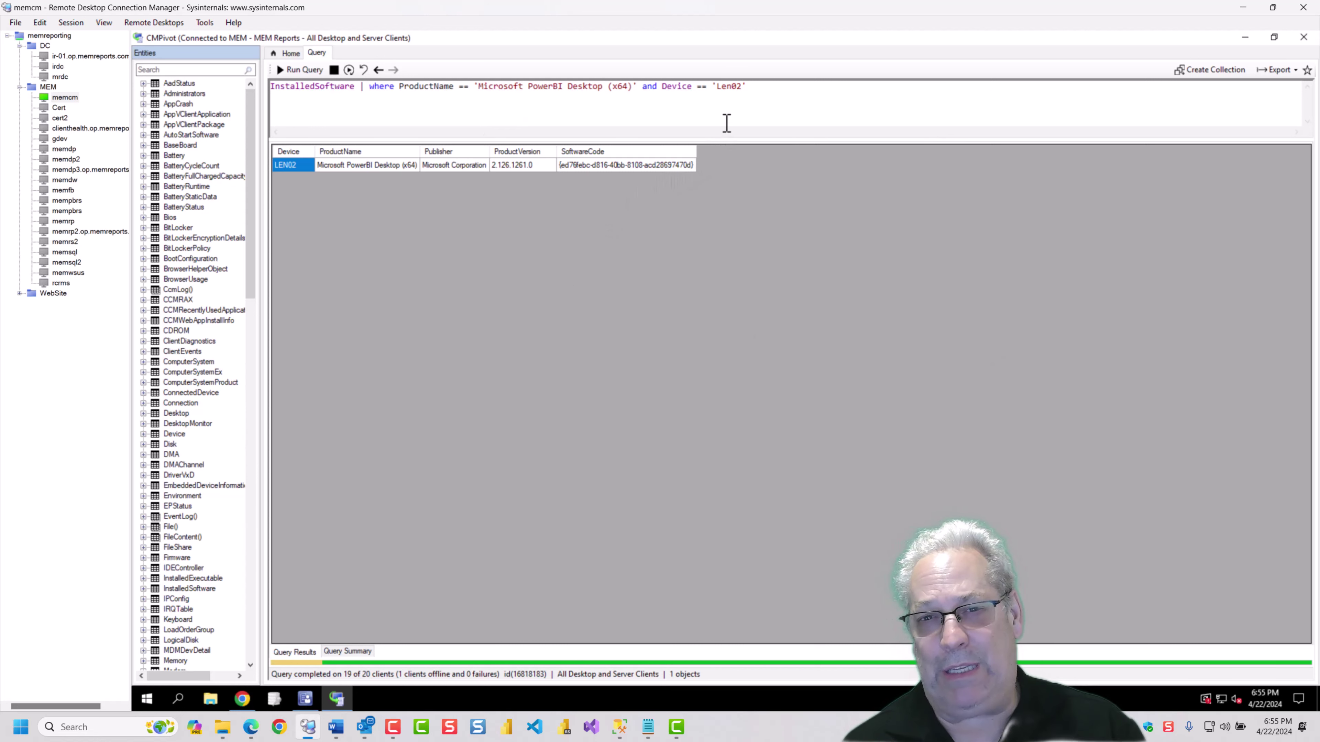
- Select the ProductName condition in the query for removal
{"action": "key", "text": "alt+Tab"}
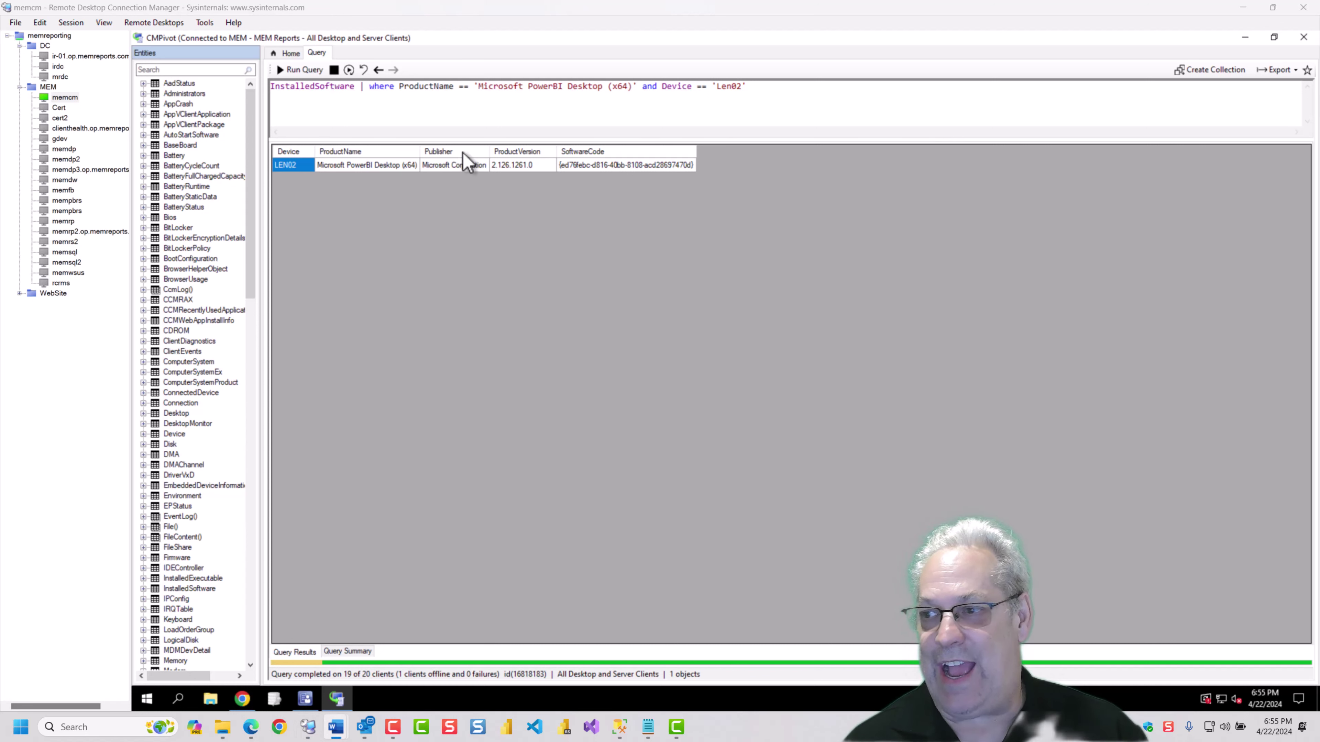
{"action": "left_click", "coordinate": [662, 90]}
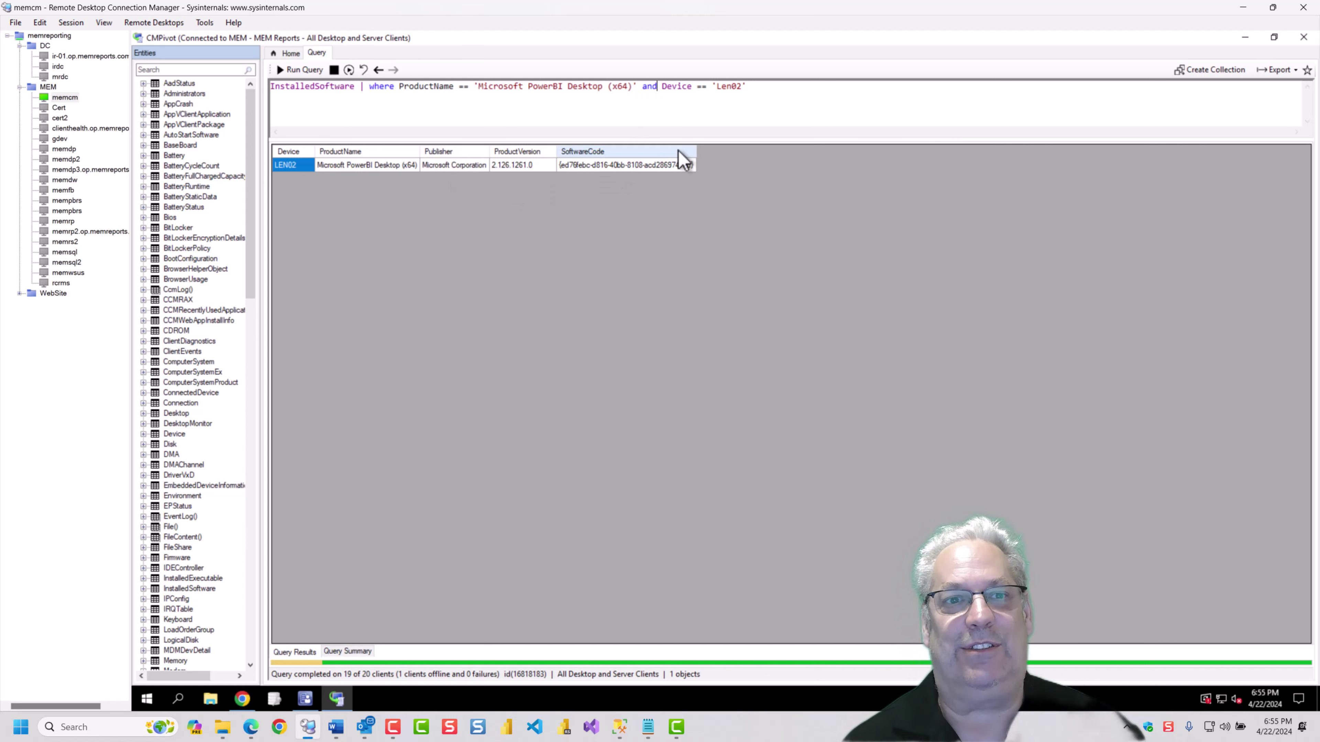
{"action": "key", "text": "ctrl+shift+Left"}
{"action": "key", "text": "ctrl+shift+Left"}
{"action": "key", "text": "ctrl+shift+Left"}
{"action": "key", "text": "ctrl+shift+Left"}
{"action": "key", "text": "ctrl+shift+Left"}
{"action": "key", "text": "ctrl+shift+Left"}
{"action": "key", "text": "ctrl+shift+Left"}
{"action": "key", "text": "ctrl+shift+Left"}
{"action": "key", "text": "ctrl+shift+Left"}
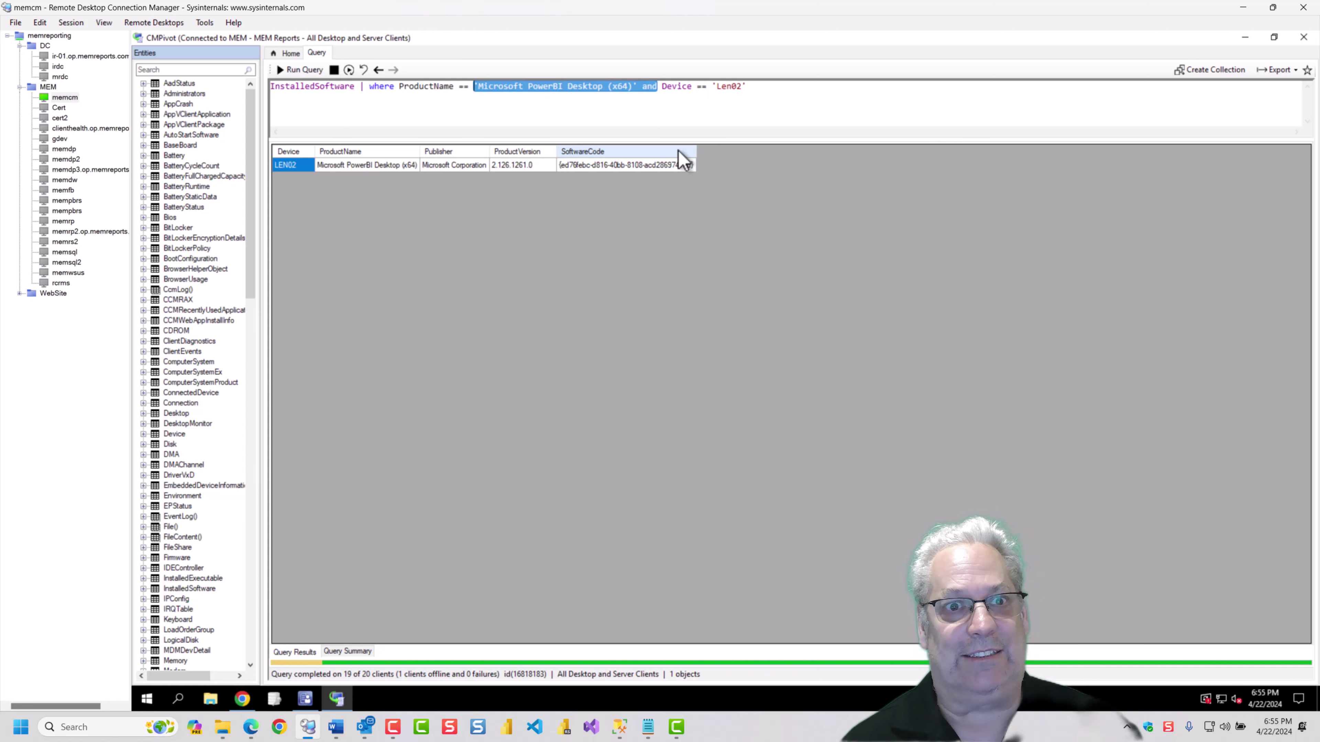
- Delete the ProductName condition and run the query, listing 185 software entries on LEN02
{"action": "key", "text": "Delete"}
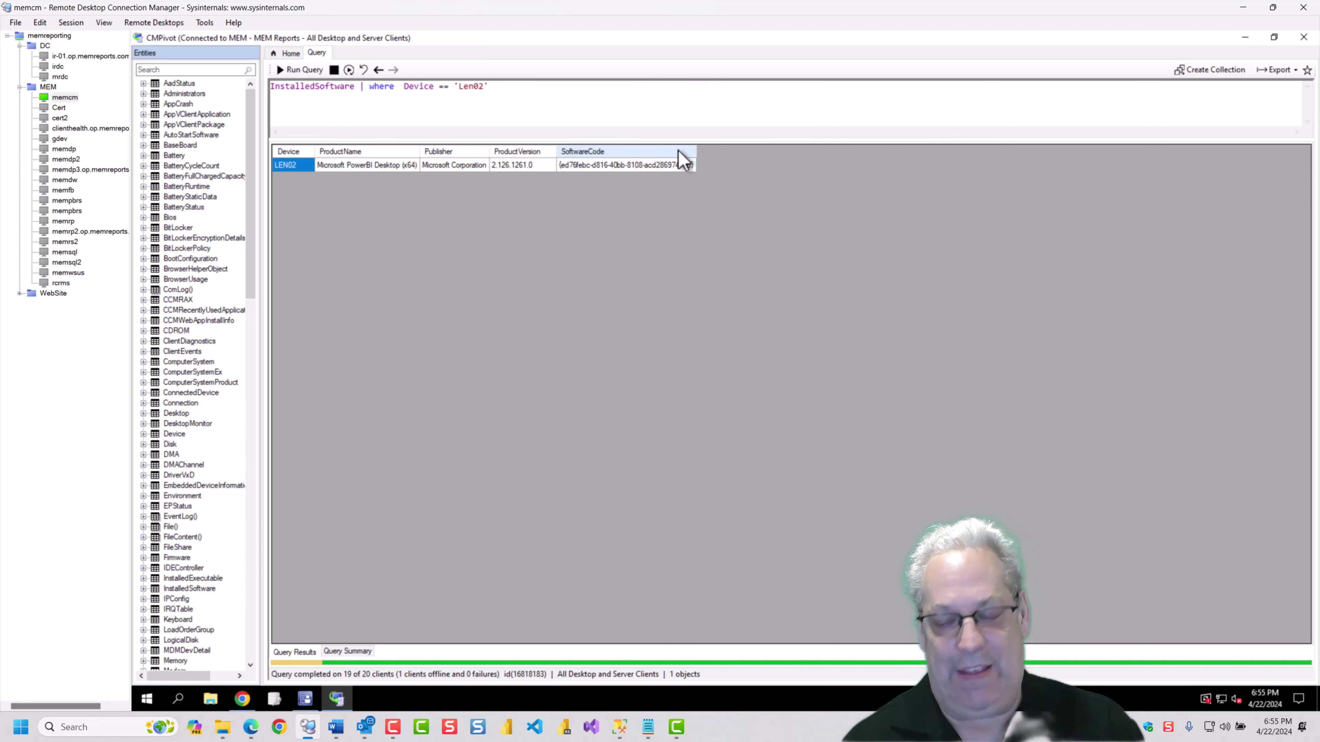
{"action": "key", "text": "Delete"}
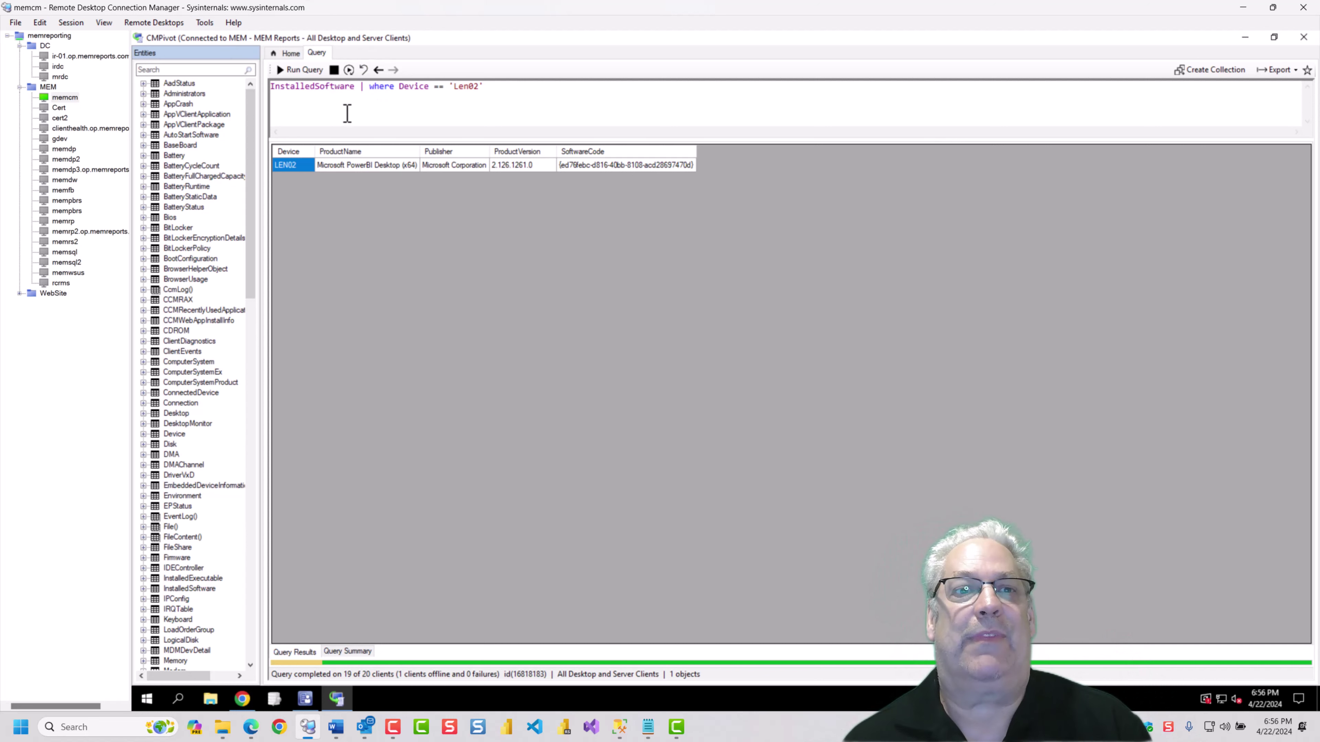
{"action": "left_click", "coordinate": [495, 88]}
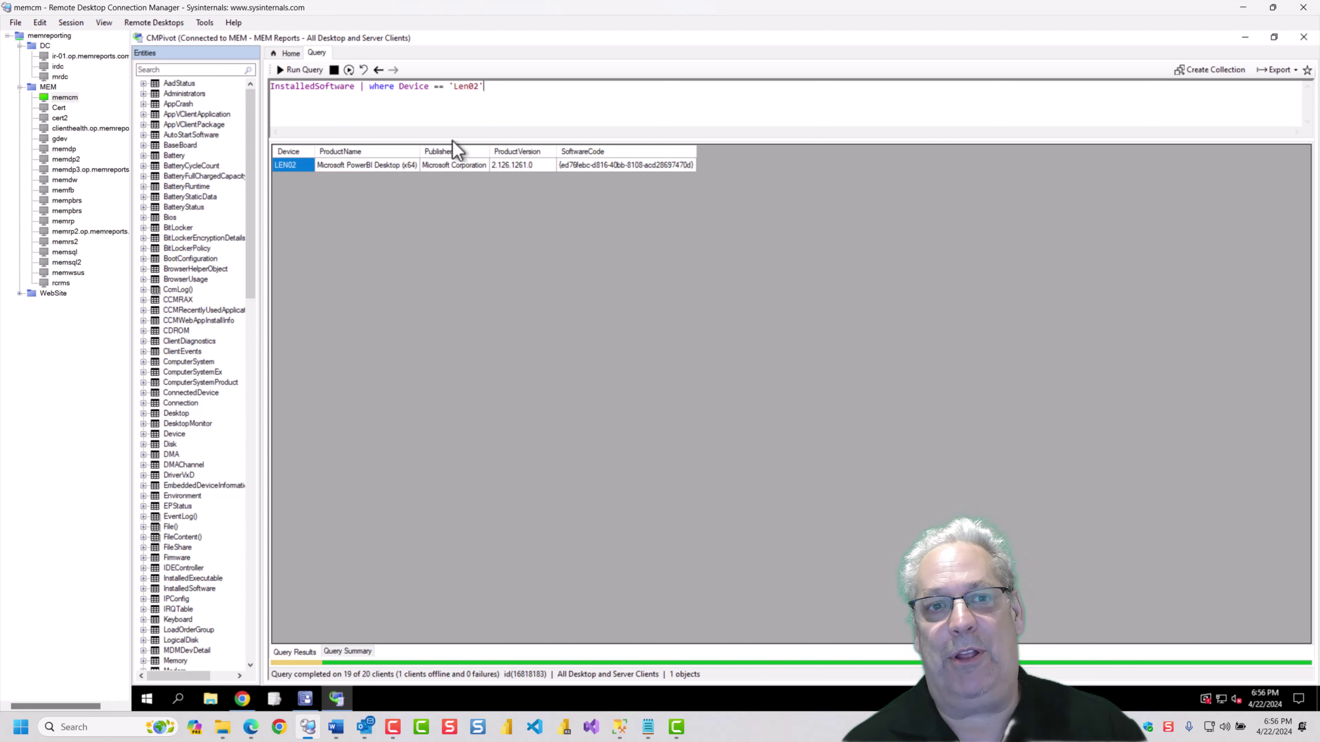
{"action": "left_click", "coordinate": [307, 71]}
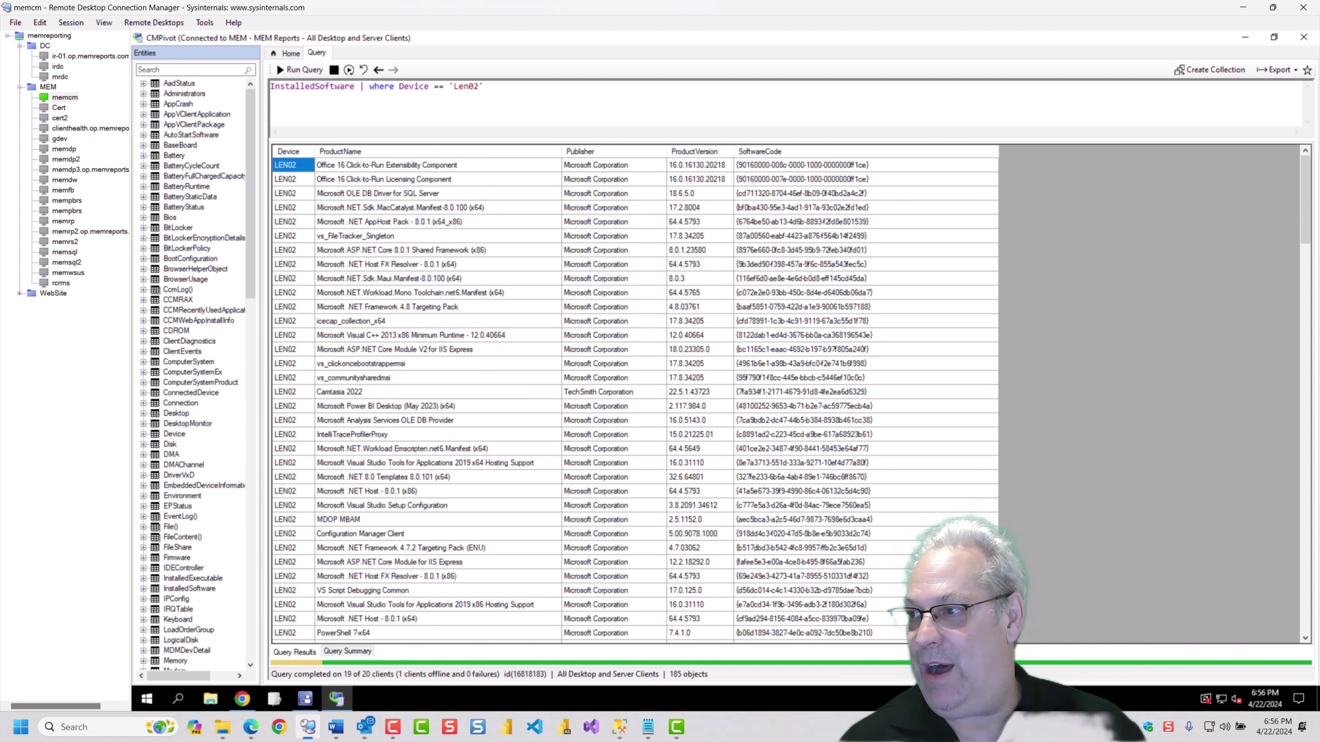
- Replace the query with one filtering ProductName == 'Microsoft PowerBI Desktop (x64)' across all devices
{"action": "key", "text": "alt+Tab"}
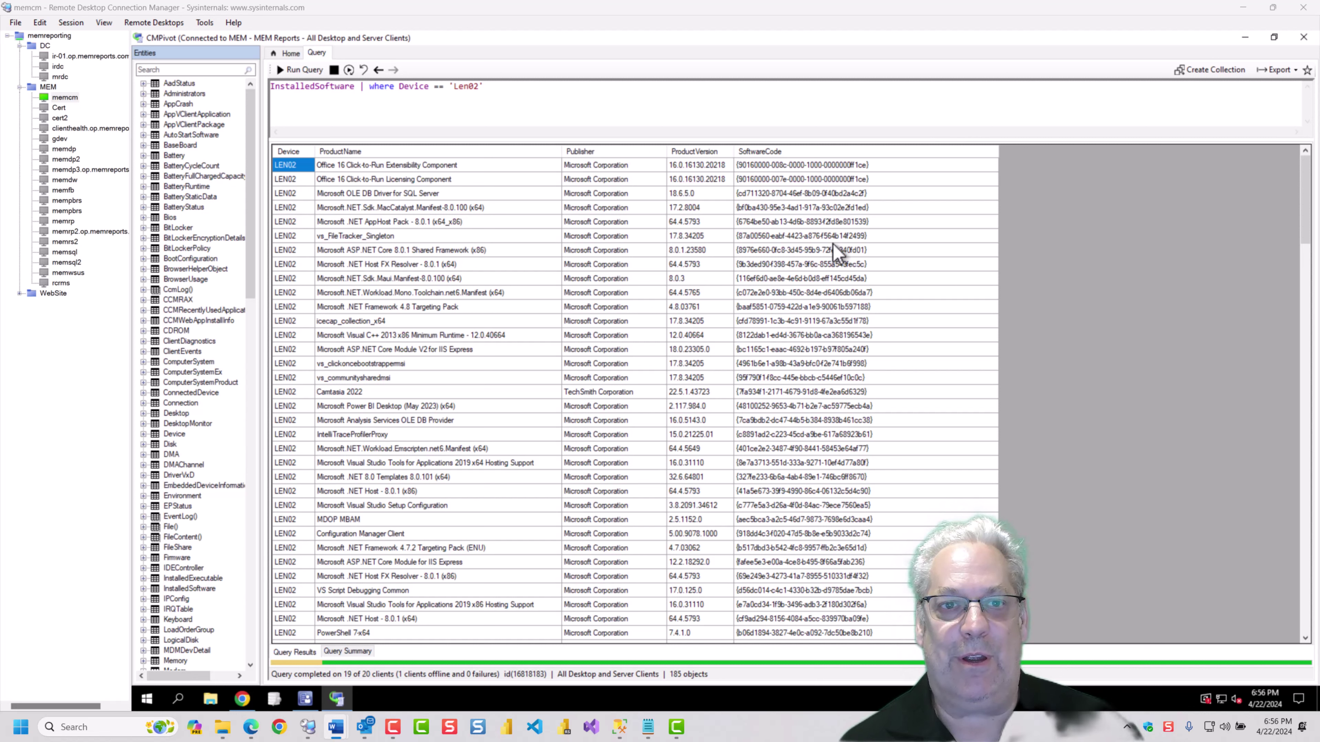
{"action": "left_click", "coordinate": [616, 91]}
{"action": "key", "text": "ctrl+a"}
{"action": "type", "text": "InstalledSoftware | where ProductName == 'Microsoft PowerBI Desktop (x64)'"}
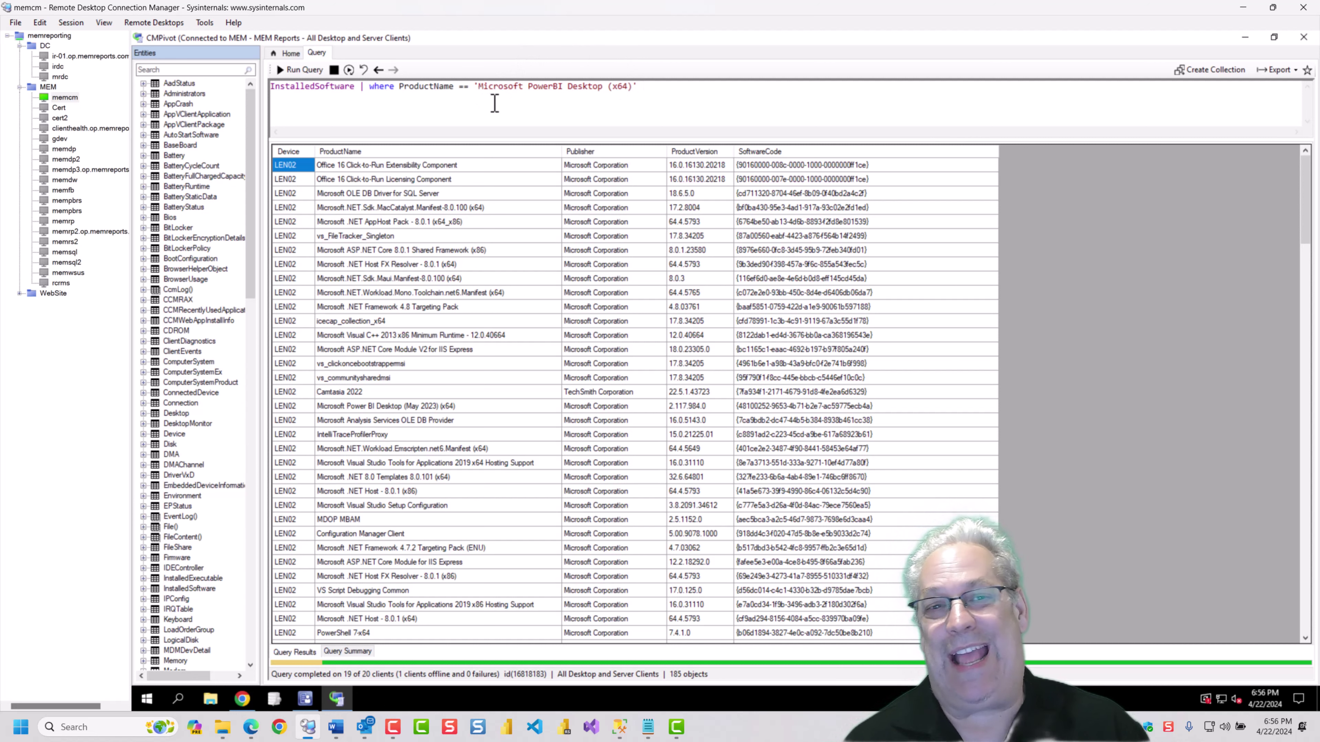
- Run the PowerBI Desktop query, returning MEMCM (2.128.952.0) and LEN02 (2.126.1261.0)
{"action": "left_click", "coordinate": [296, 72]}
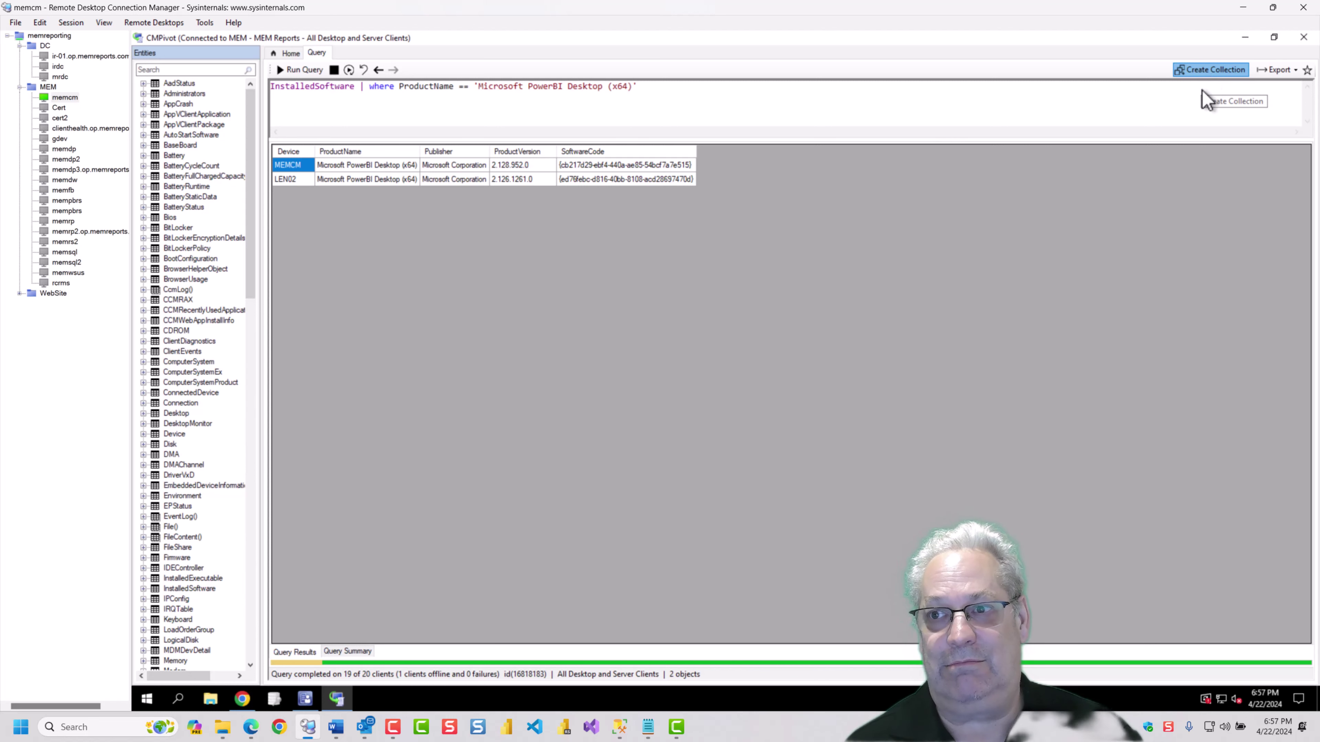
- Create a device collection named 'All Power BI Devices' from the results and finish the wizard
{"action": "left_click", "coordinate": [1209, 71]}
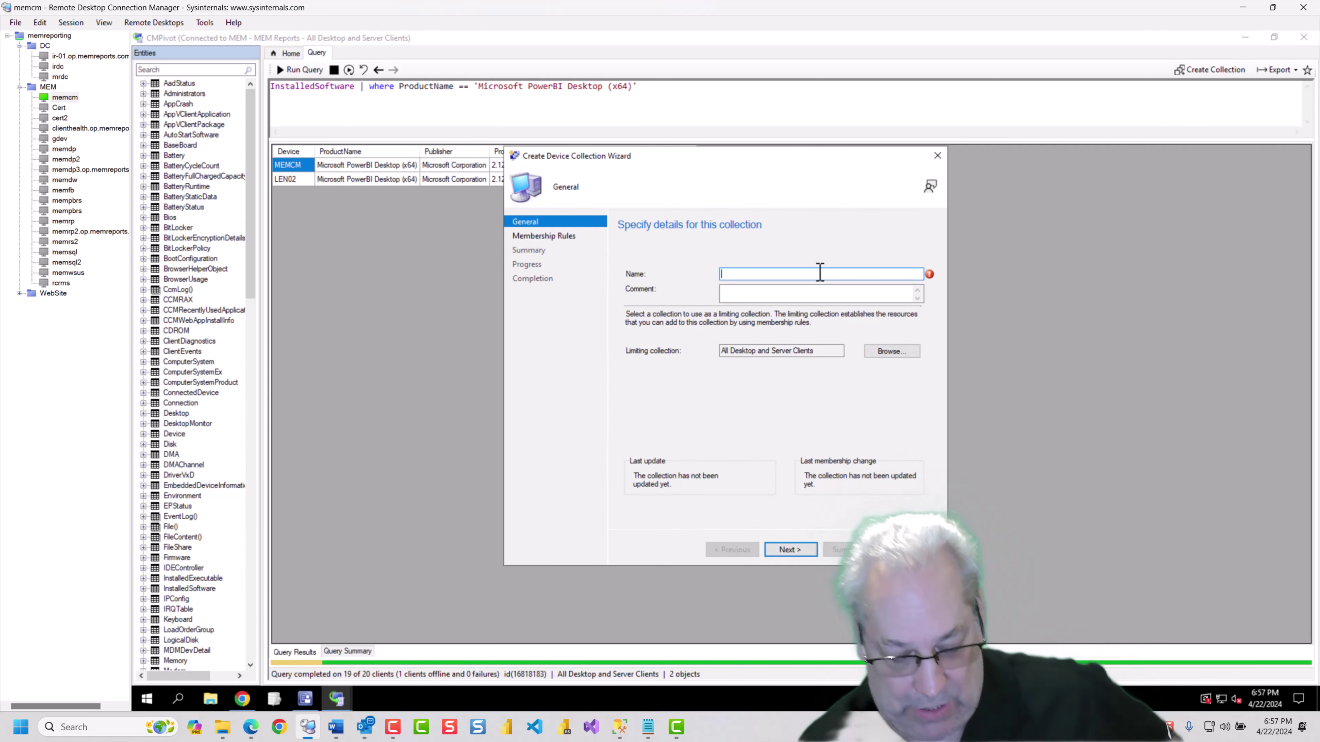
{"action": "type", "text": "All Powe"}
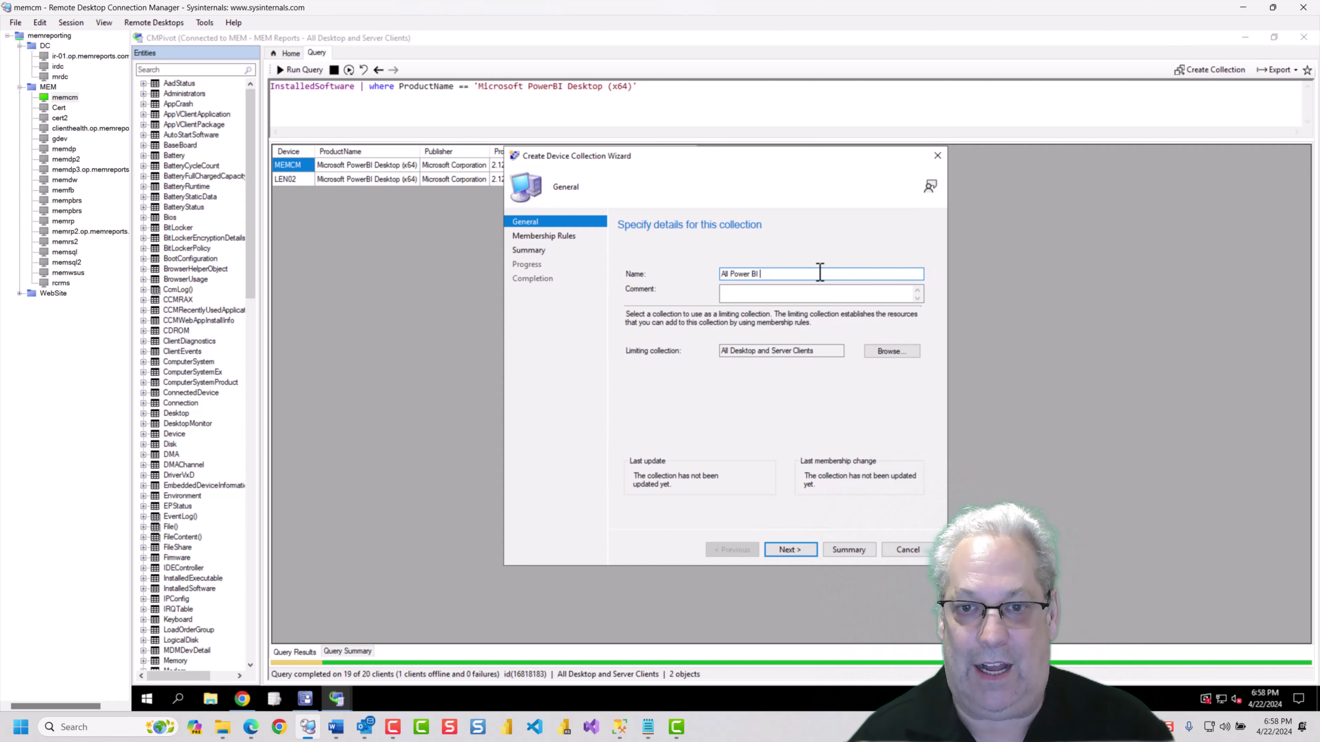
{"action": "type", "text": "r BI "}
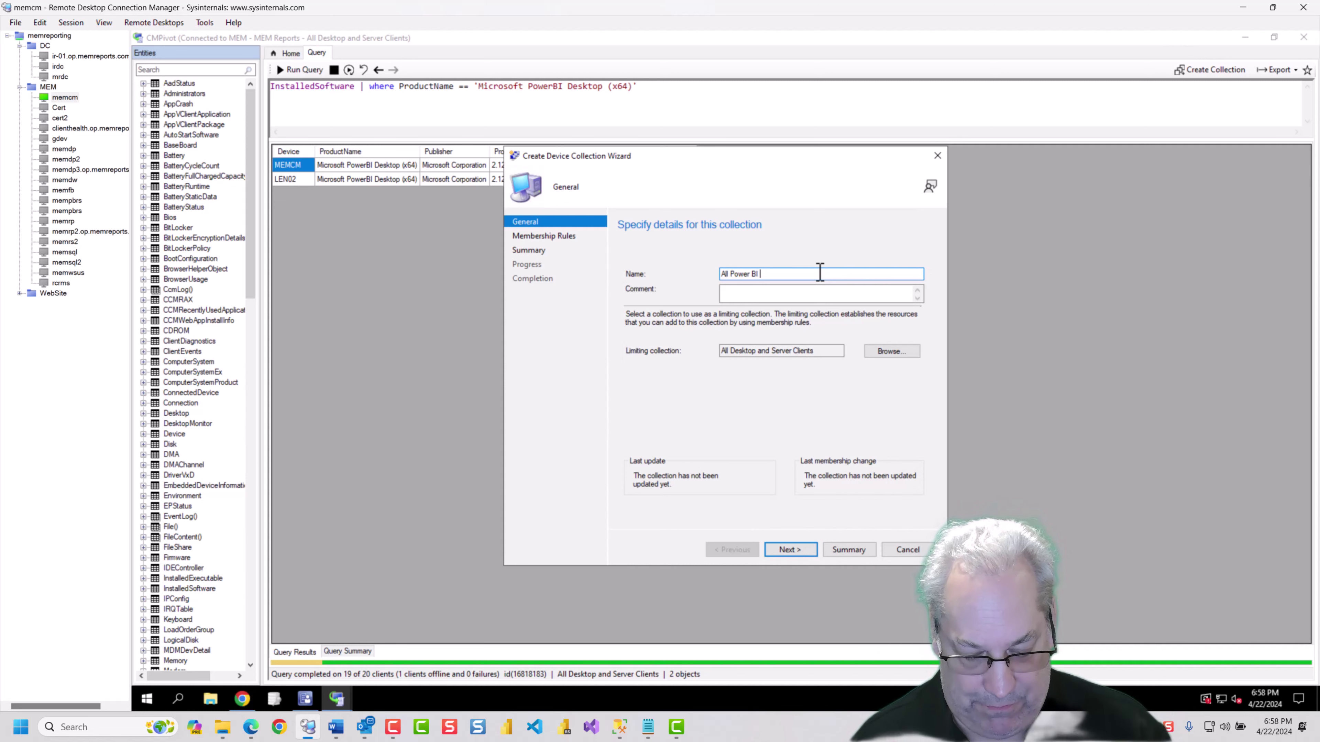
{"action": "type", "text": "Devices"}
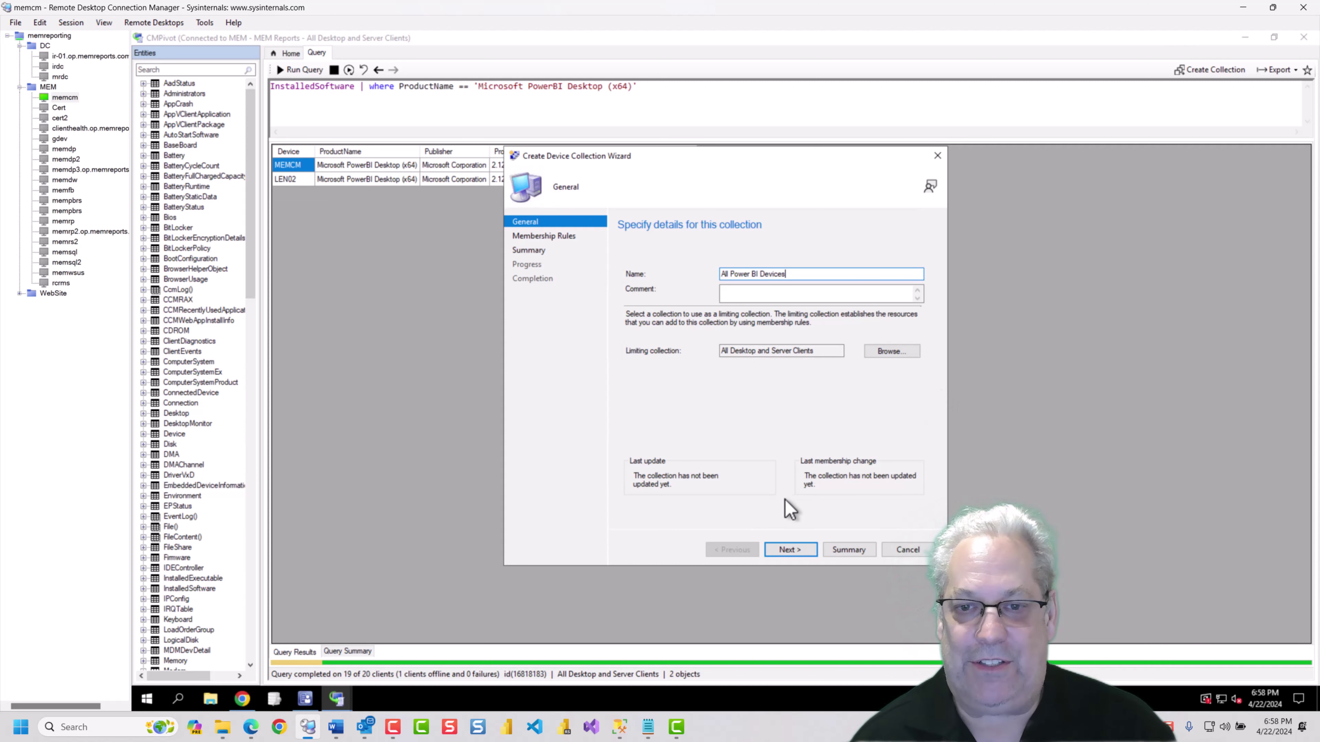
{"action": "left_click", "coordinate": [782, 550]}
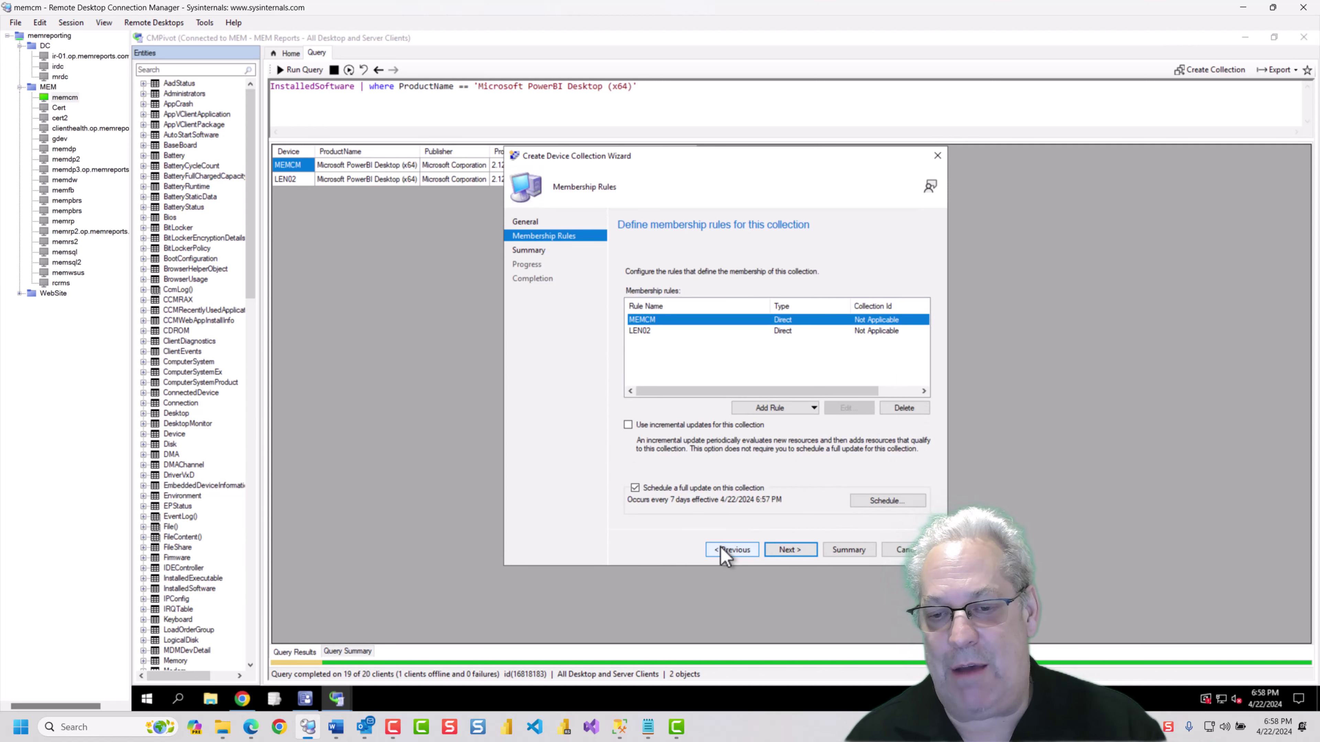
{"action": "left_click", "coordinate": [806, 556]}
{"action": "left_click", "coordinate": [803, 553]}
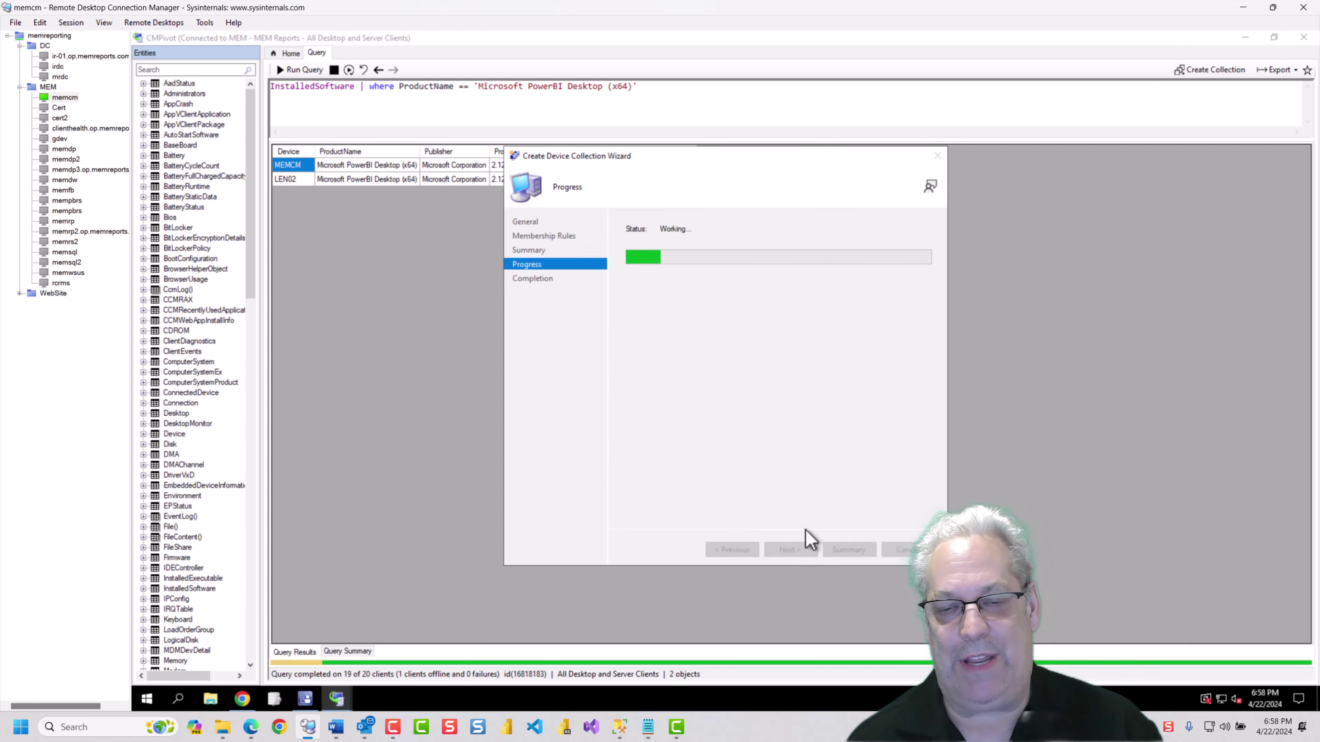
{"action": "left_click", "coordinate": [899, 551]}
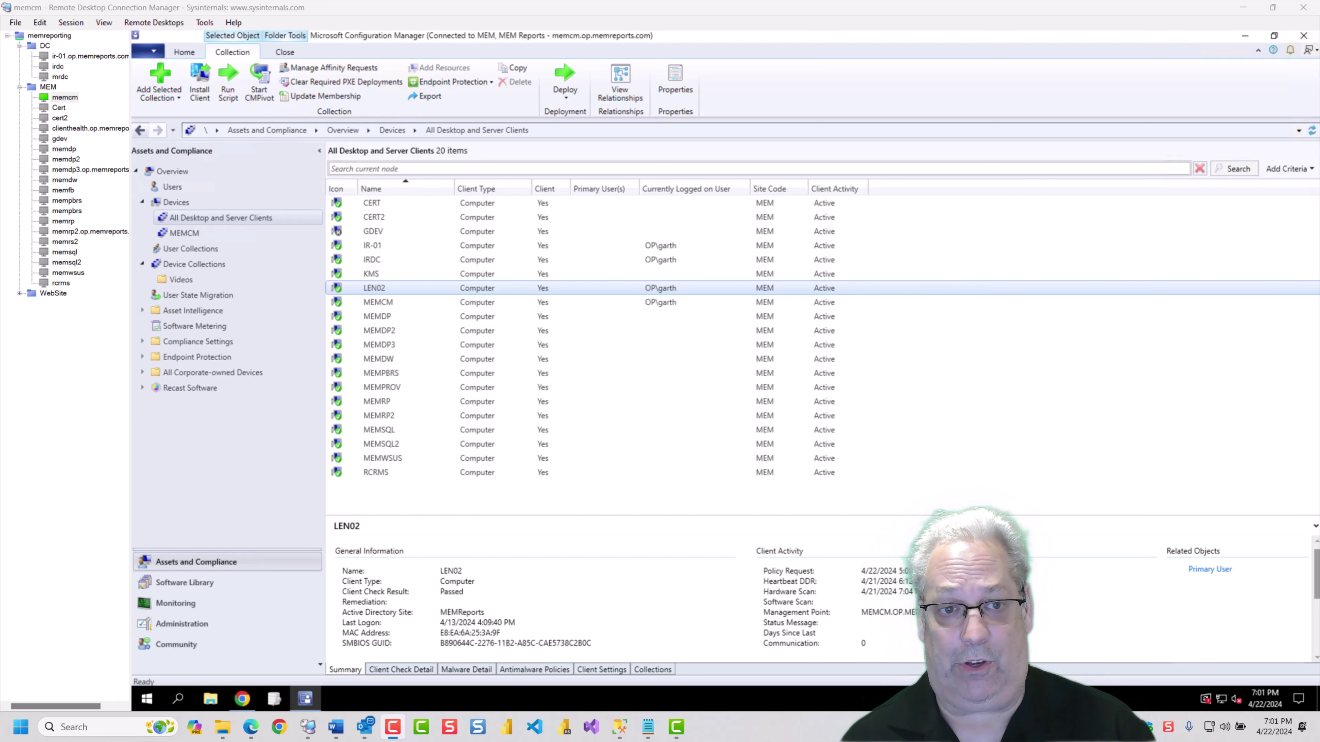
- Start CMPivot against the LEN02 device from its context menu
{"action": "left_click", "coordinate": [371, 290]}
{"action": "right_click", "coordinate": [370, 291]}
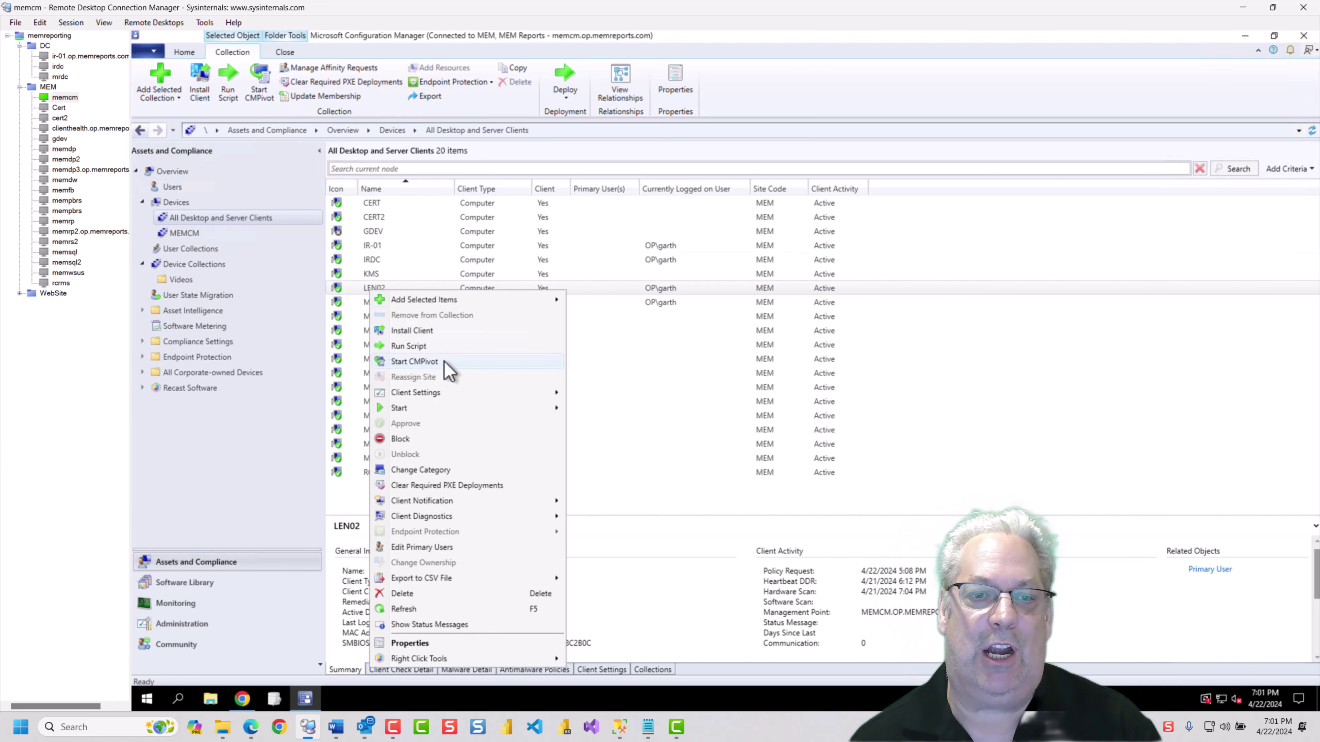
{"action": "left_click", "coordinate": [414, 361]}
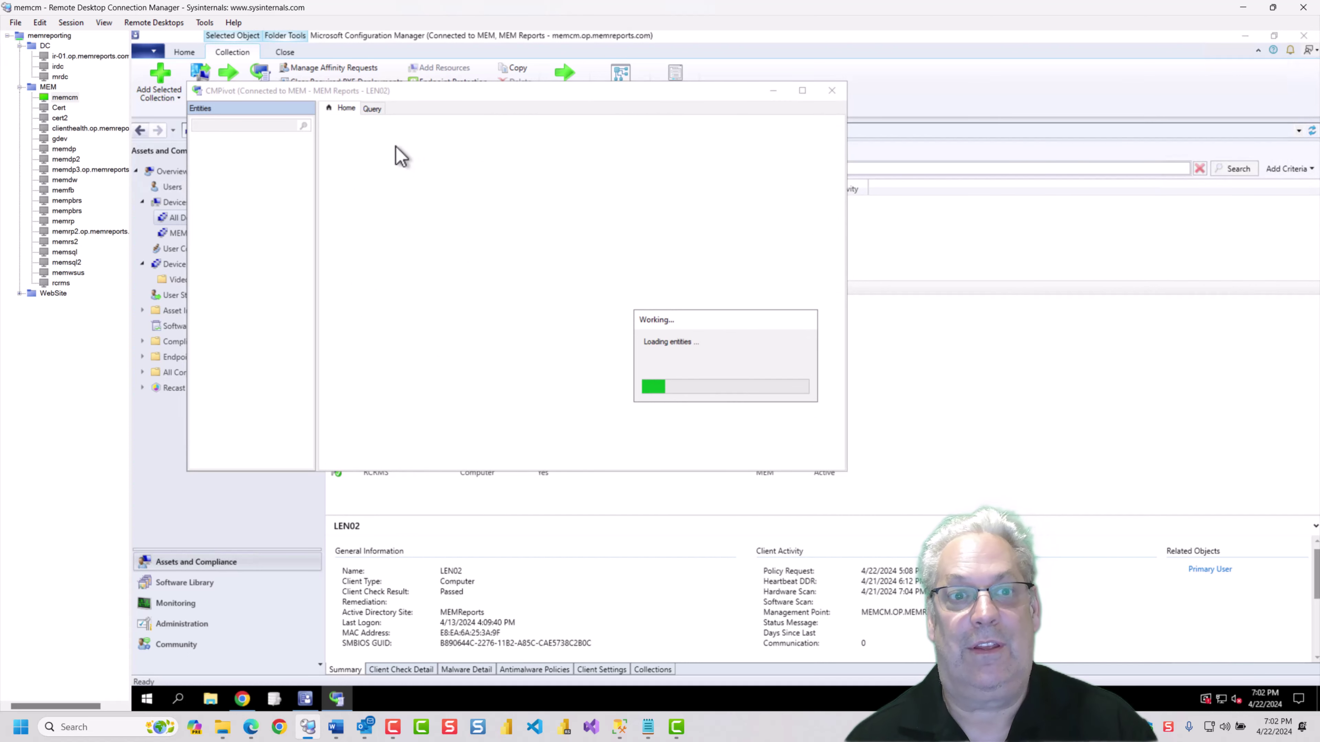
- Run a plain InstalledSoftware query on LEN02, removing the pasted device filter, in a maximized window
{"action": "left_click", "coordinate": [372, 109]}
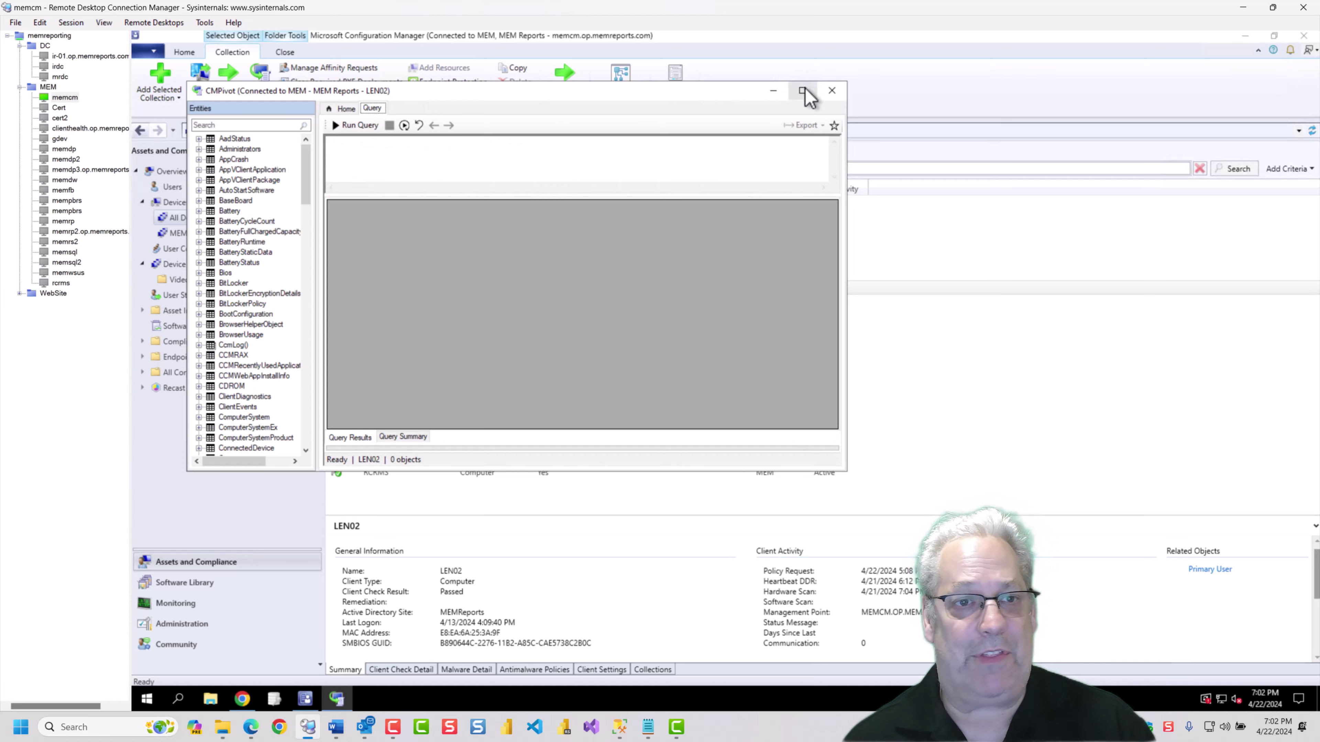
{"action": "left_click", "coordinate": [803, 91]}
{"action": "type", "text": "InstalledSoftware | Where Device == 'Len02'"}
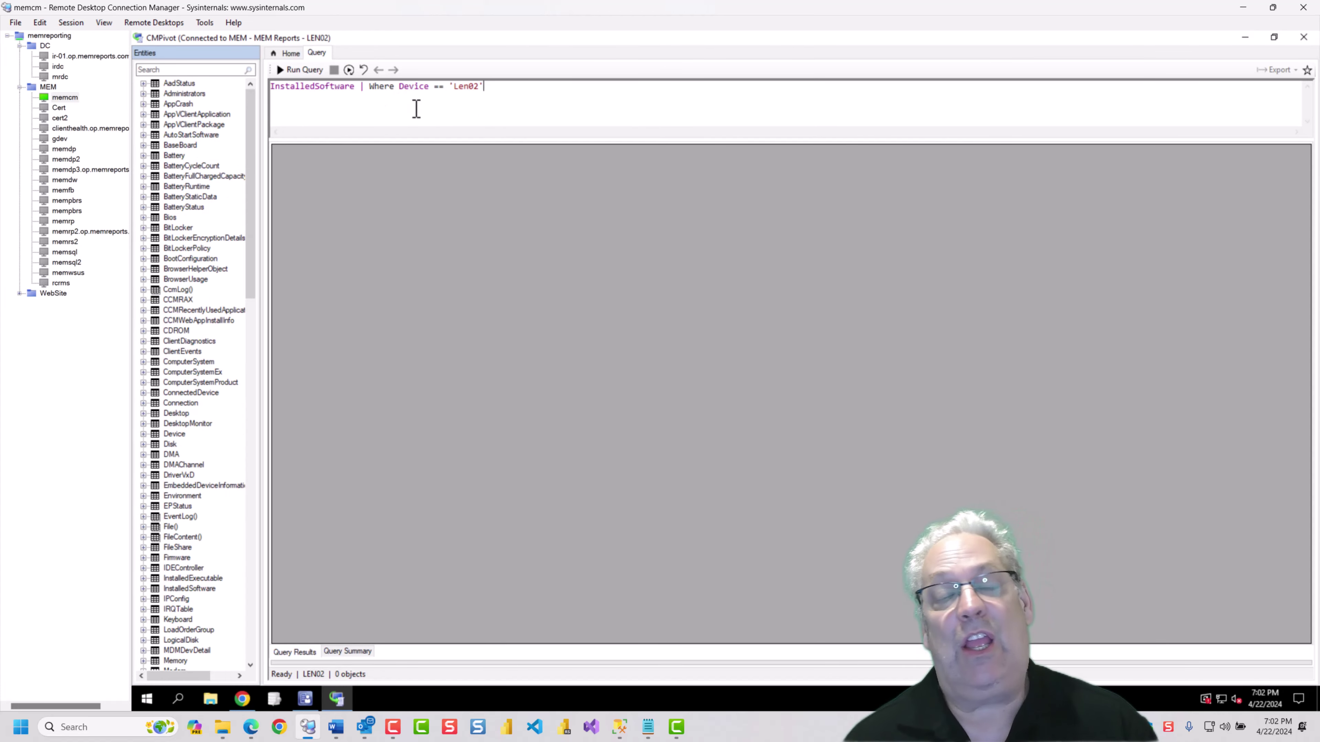
{"action": "left_click_drag", "start_coordinate": [360, 86], "coordinate": [566, 106]}
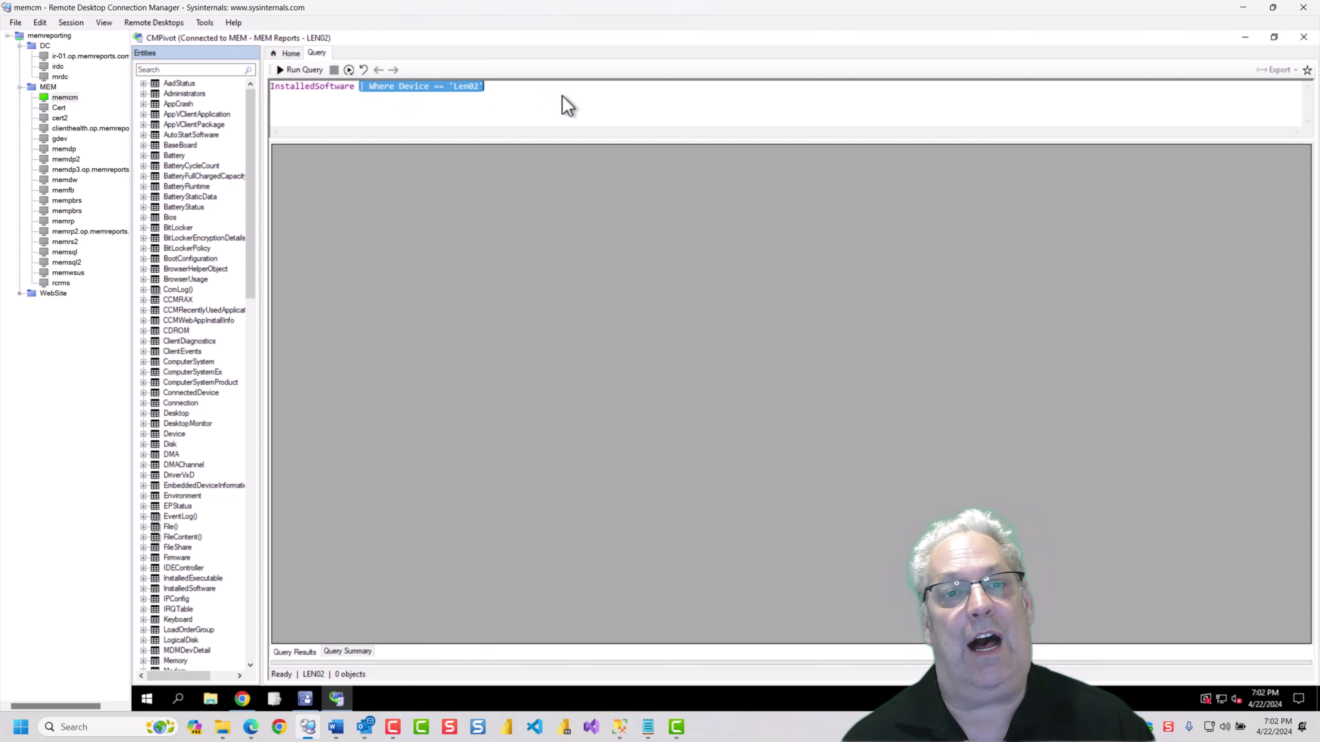
{"action": "key", "text": "Delete"}
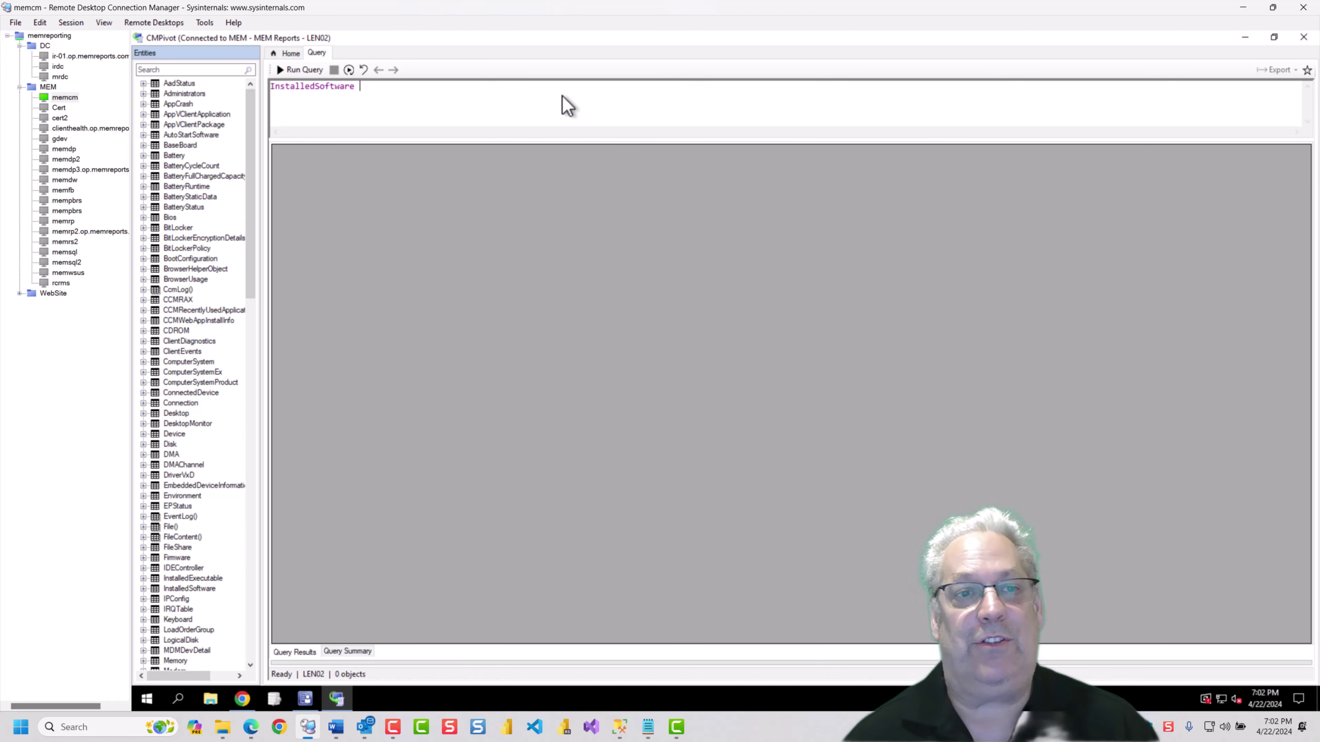
{"action": "left_click", "coordinate": [306, 77]}
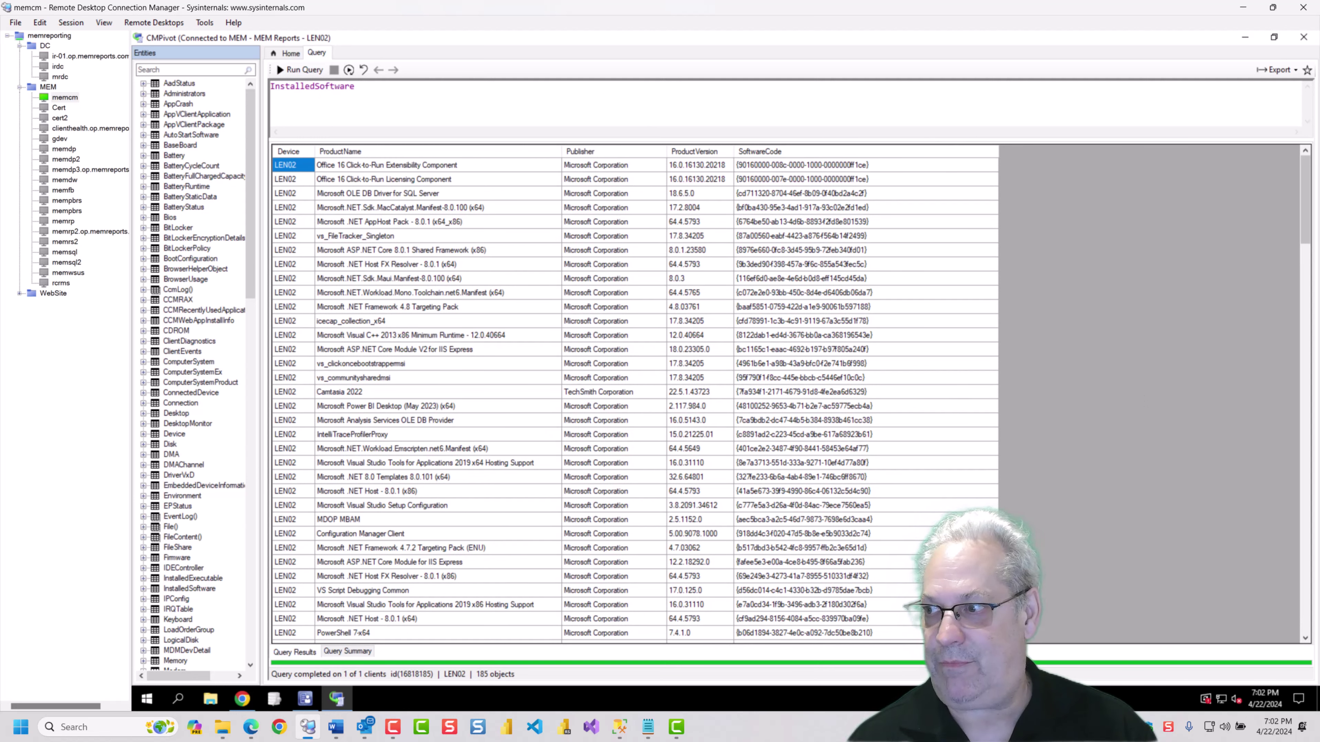
- Append | Where Device == 'Len02' to the InstalledSoftware query and run it
{"action": "key", "text": "alt+Tab"}
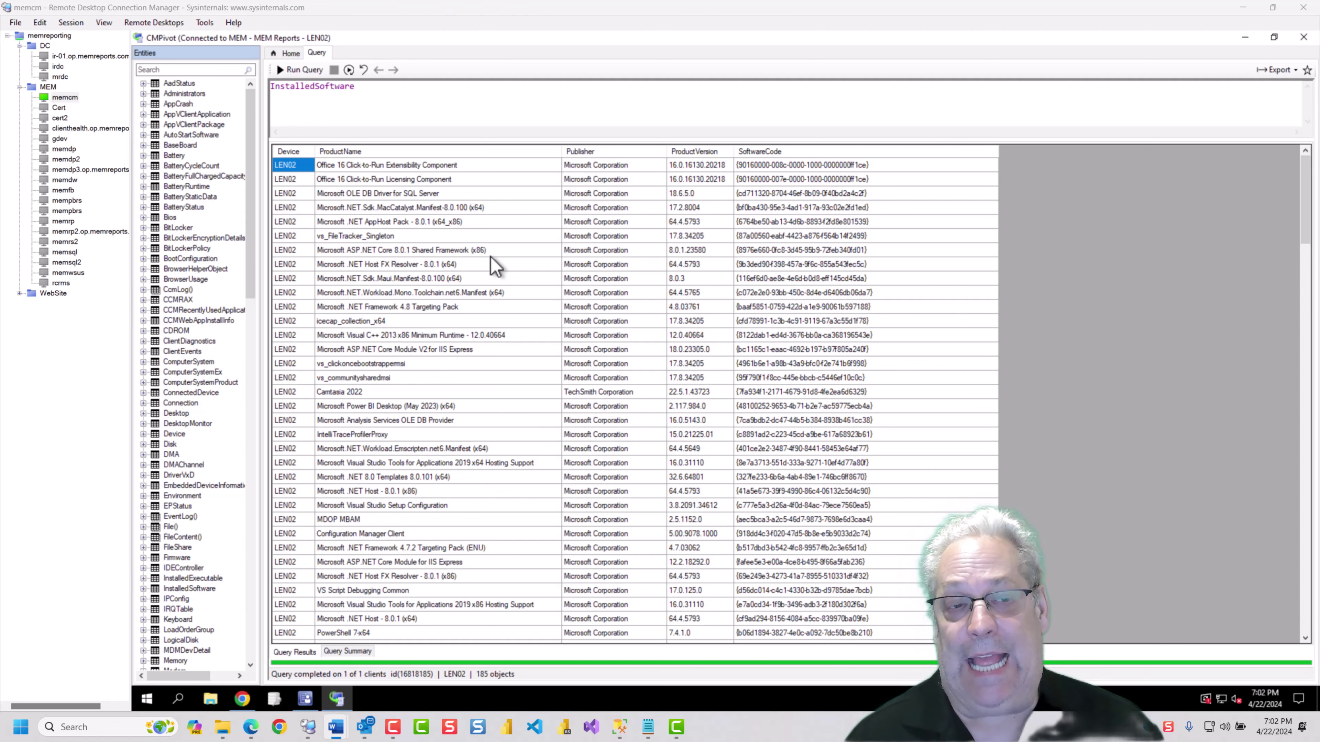
{"action": "scroll", "coordinate": [465, 336], "scroll_direction": "down", "scroll_amount": 7}
{"action": "scroll", "coordinate": [465, 335], "scroll_direction": "down", "scroll_amount": 20}
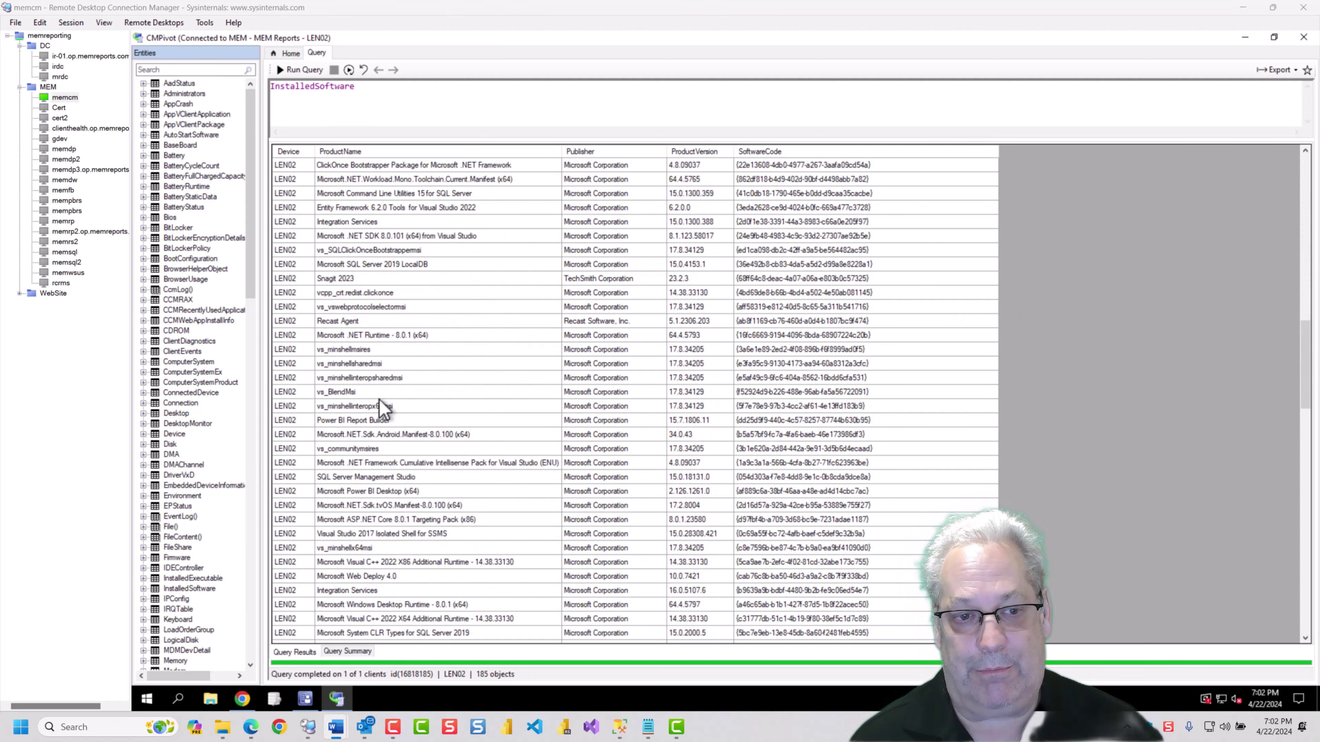
{"action": "scroll", "coordinate": [379, 414], "scroll_direction": "down", "scroll_amount": 14}
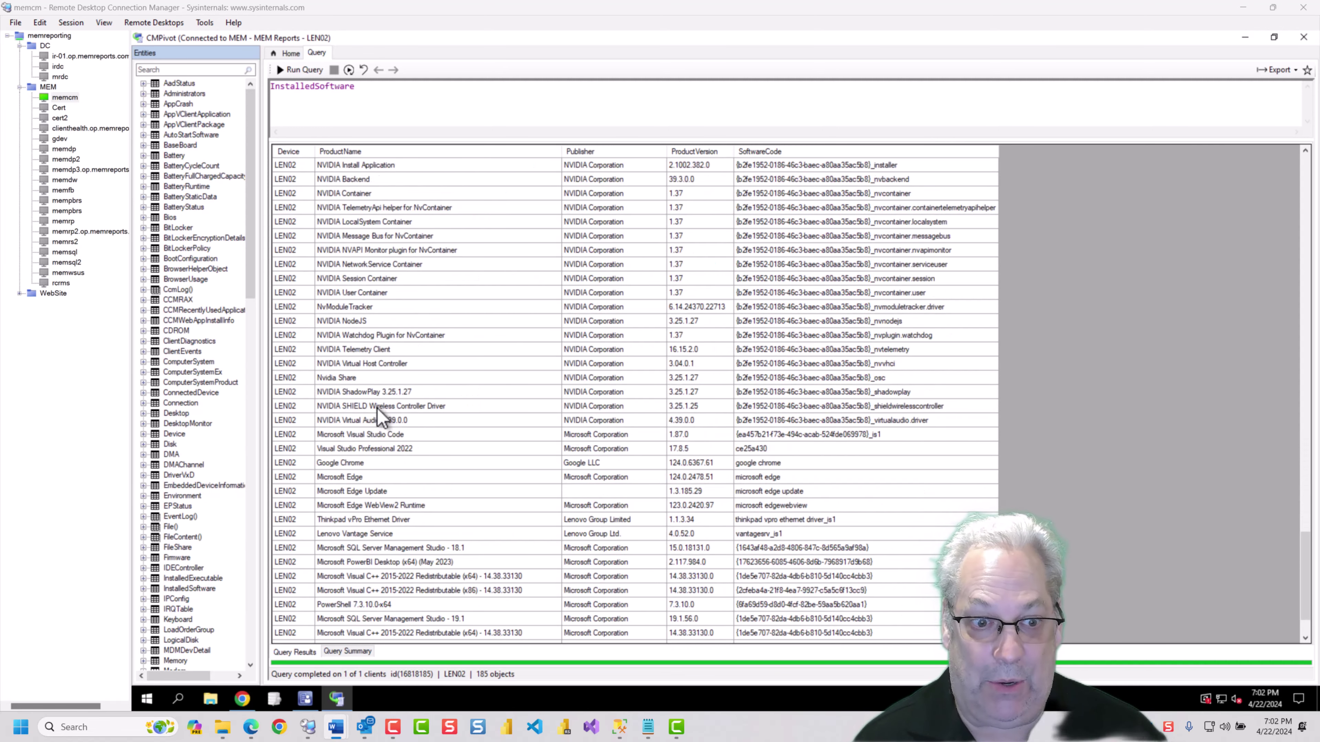
{"action": "left_click", "coordinate": [399, 94]}
{"action": "type", "text": "| Where Device == 'Len02'"}
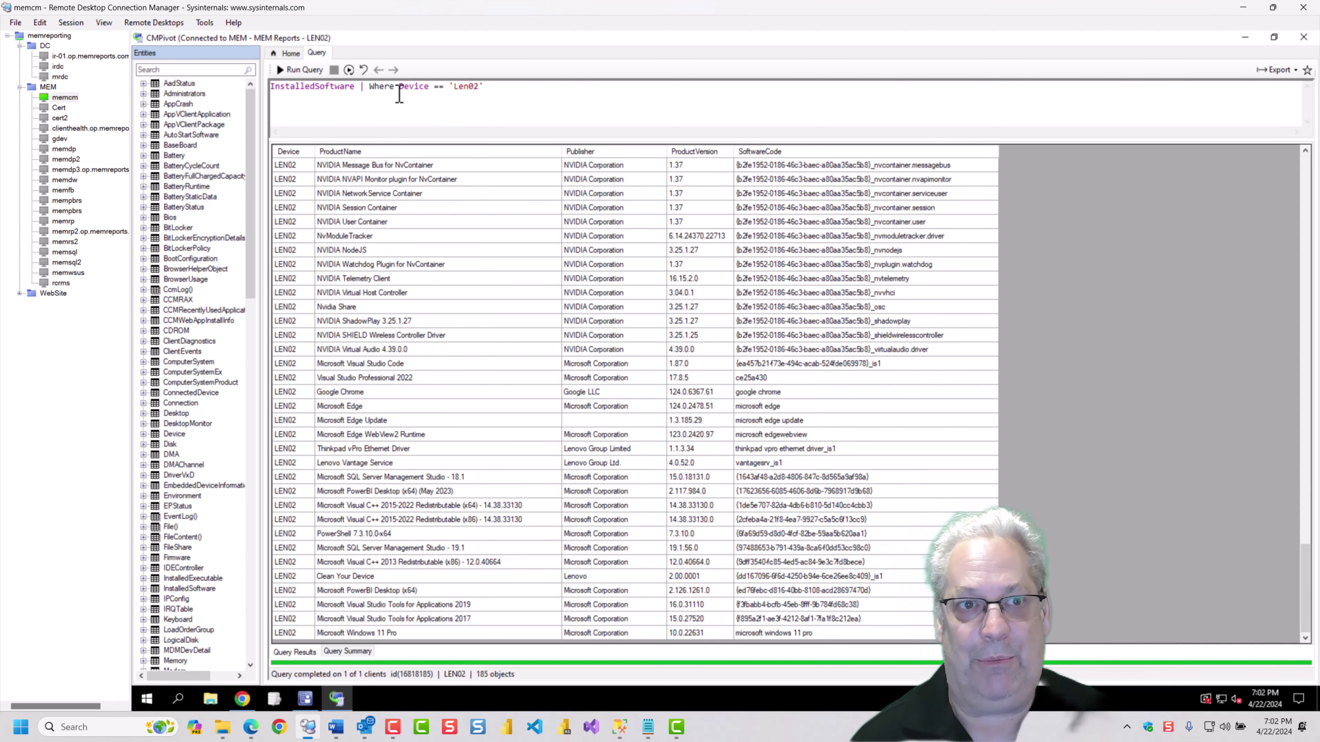
{"action": "left_click", "coordinate": [300, 69]}
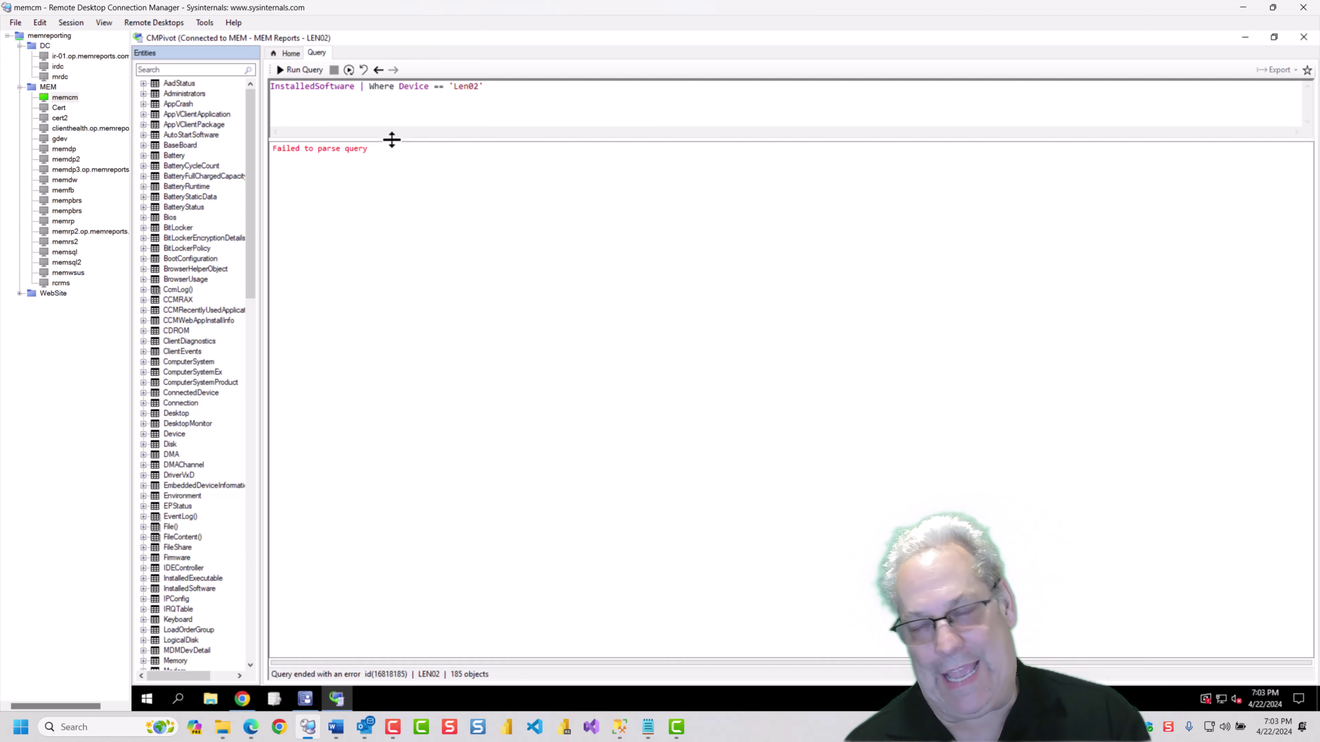
- Change the capital 'Where' to lowercase 'where' and rerun the LEN02 query
{"action": "left_click", "coordinate": [370, 86]}
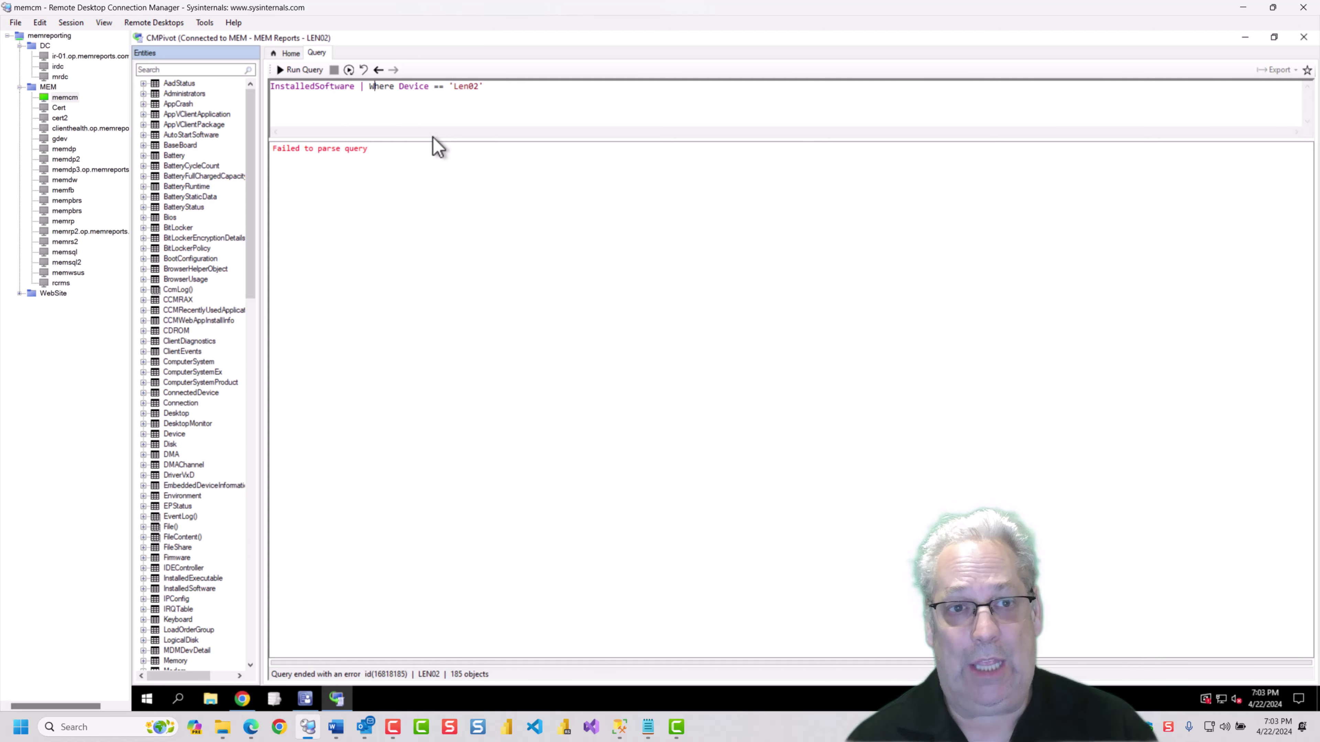
{"action": "key", "text": "Delete"}
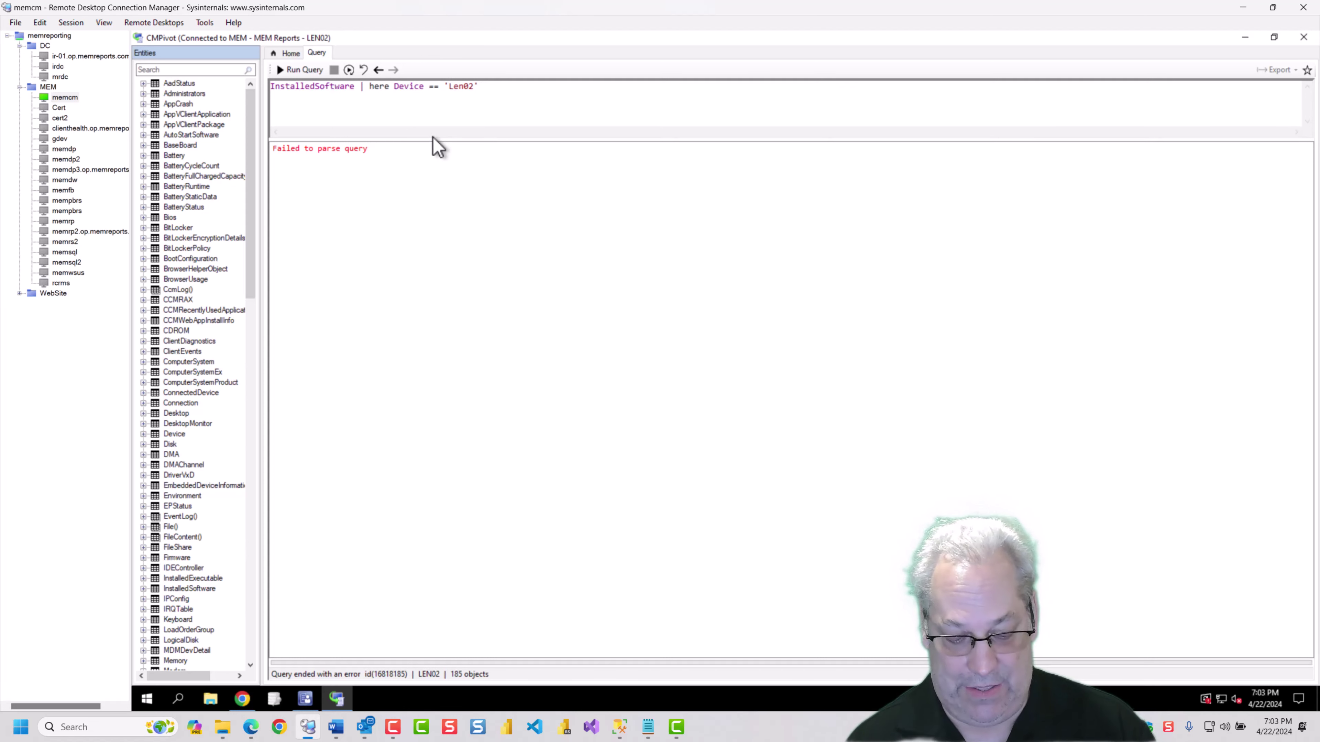
{"action": "type", "text": "w"}
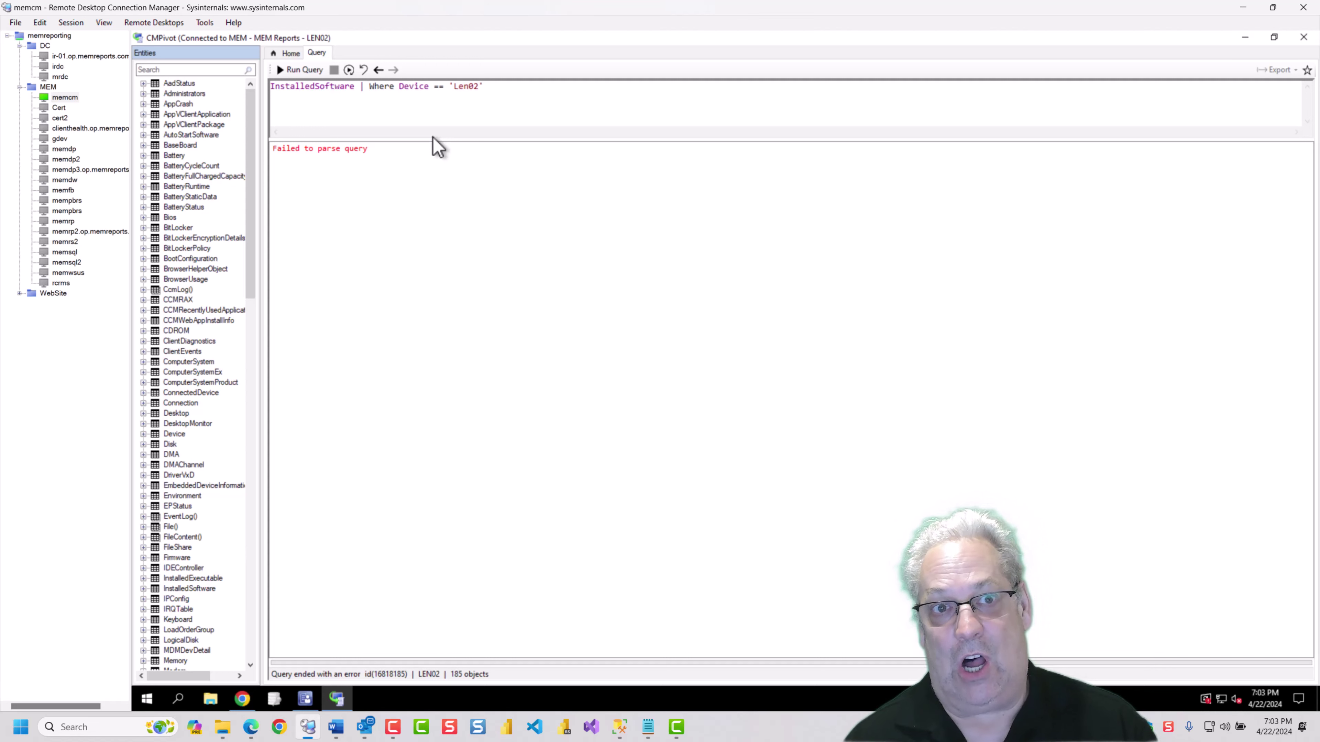
{"action": "key", "text": "Delete"}
{"action": "type", "text": "w"}
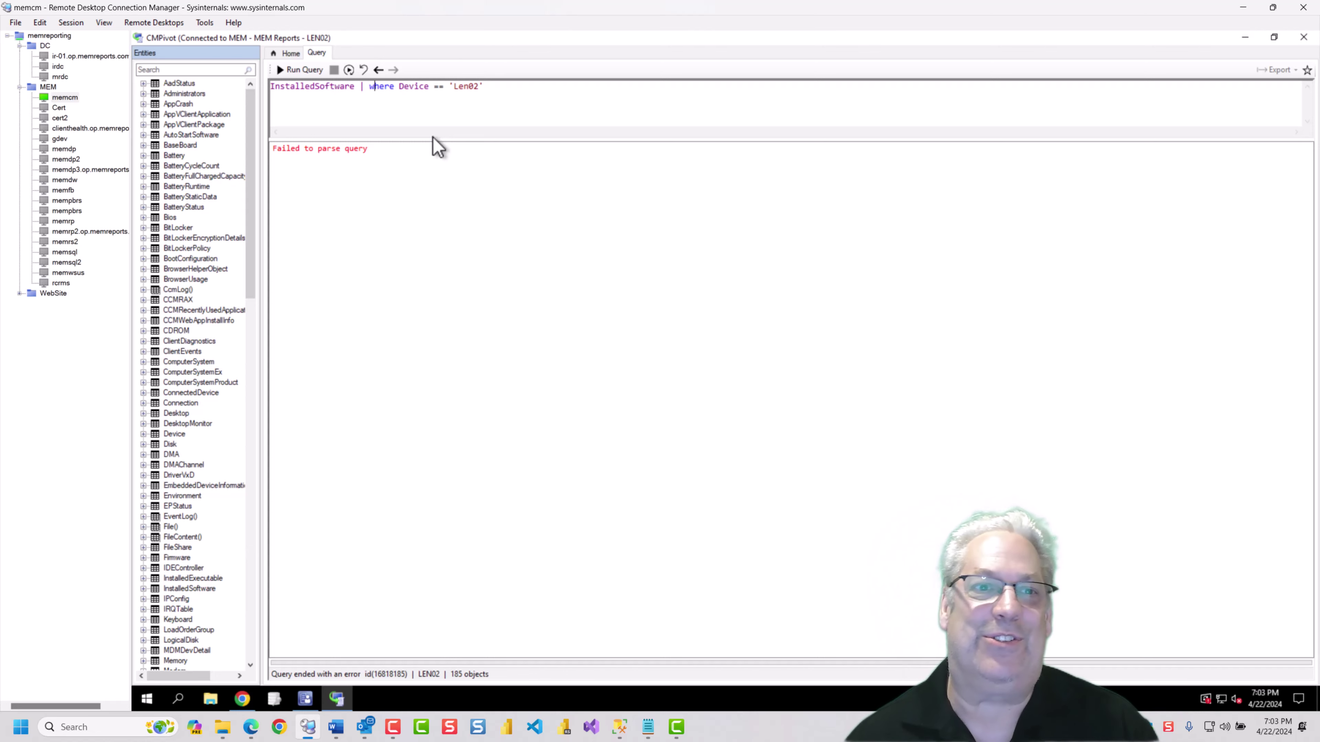
{"action": "left_click", "coordinate": [297, 71]}
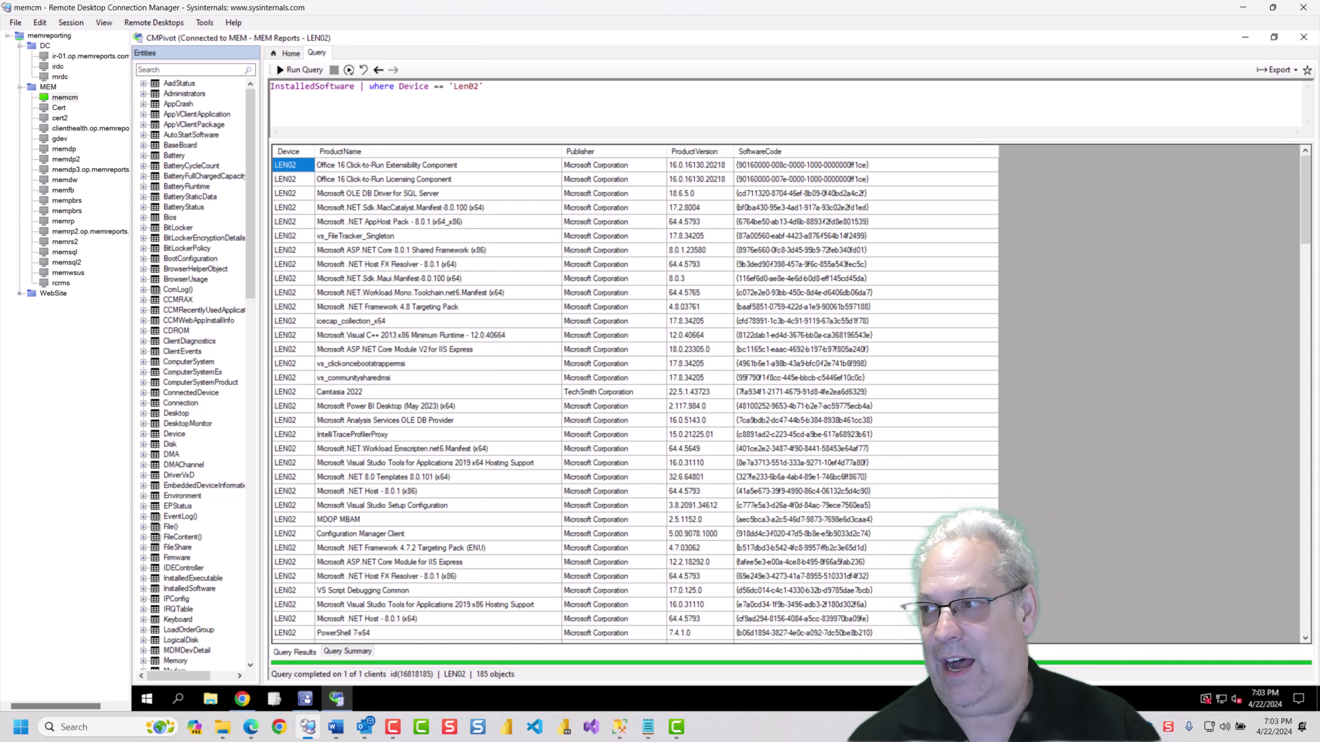
- Replace the query with InstalledSoftware | where ProductName == 'Microsoft PowerBI Desktop (x64)'
{"action": "key", "text": "alt+Tab"}
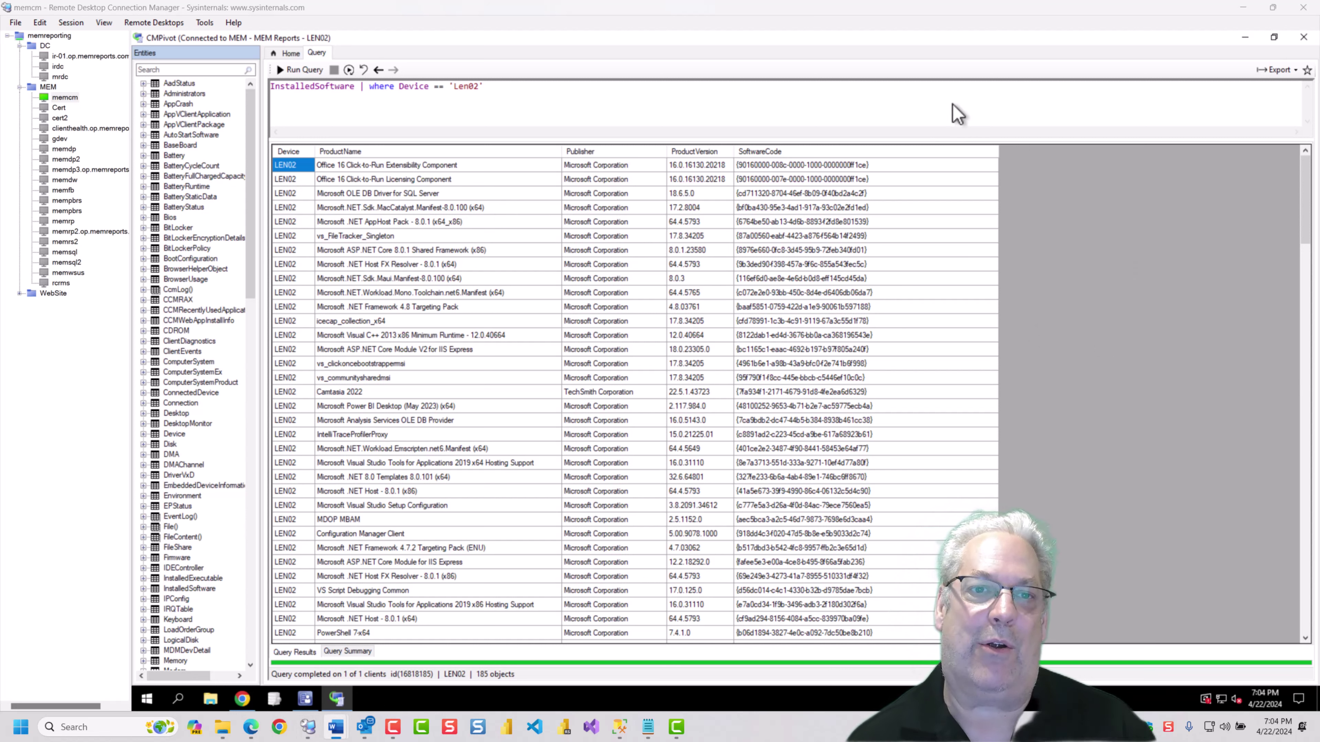
{"action": "left_click", "coordinate": [654, 93]}
{"action": "key", "text": "ctrl+a"}
{"action": "type", "text": "InstalledSoftware | where ProductName == 'Microsoft PowerBI Desktop (x64)'"}
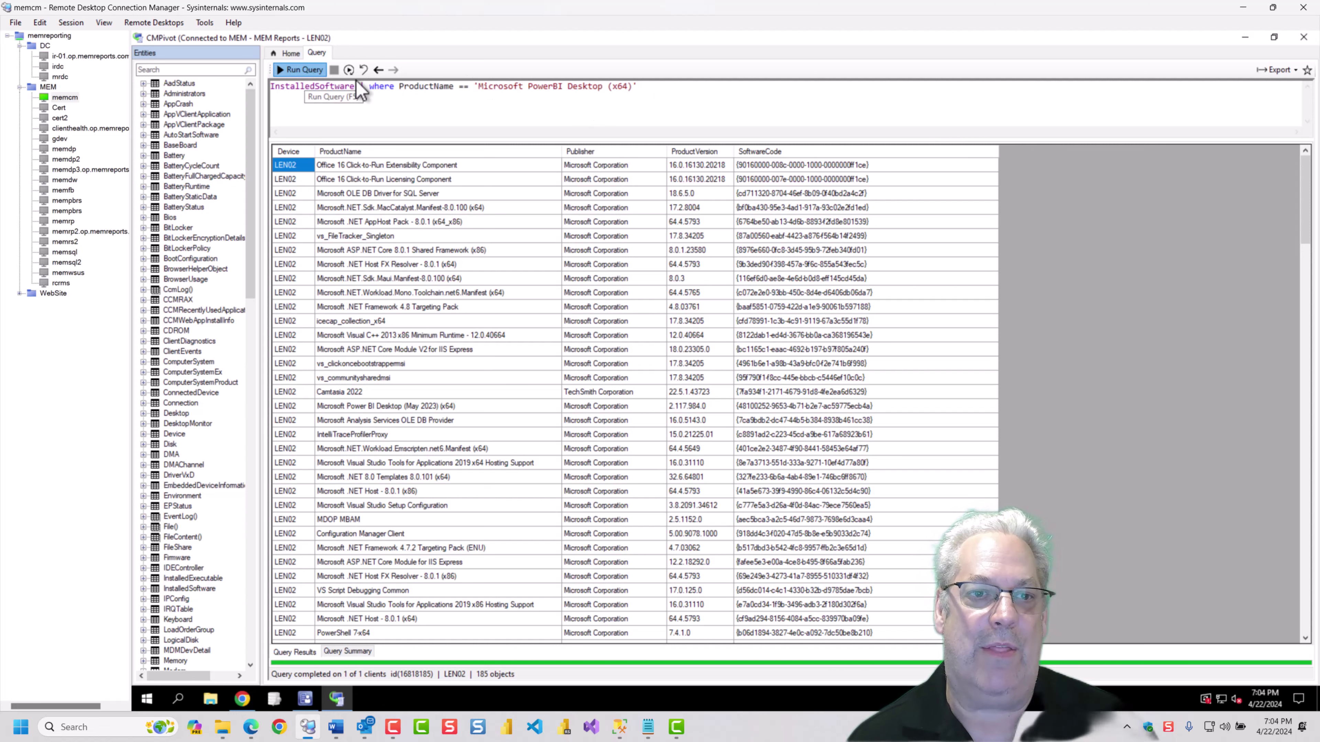